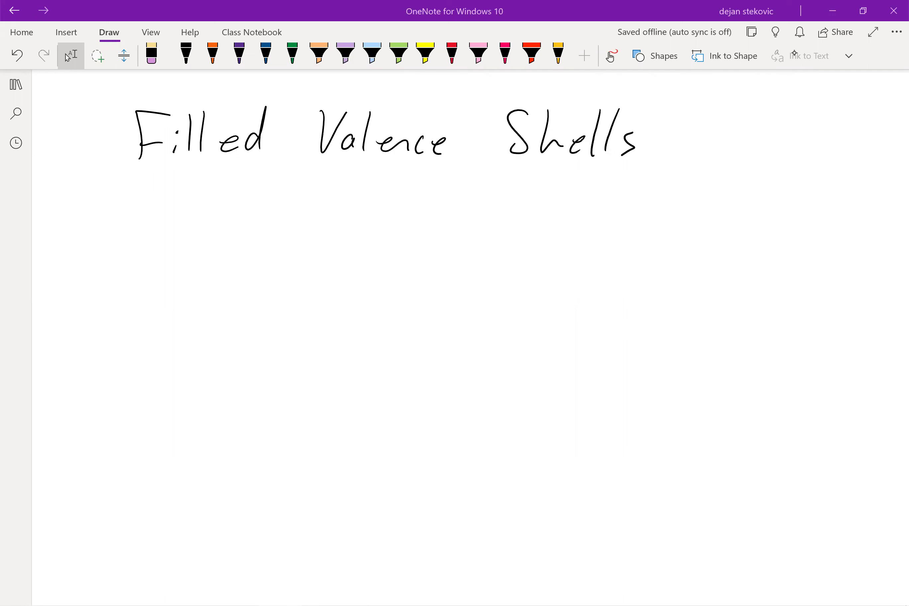
Handwrite an arrow and the note 'elements "want" a filled valence shell' in black under the page title.
{"action": "left_click_drag", "start_coordinate": [201, 203], "coordinate": [220, 233]}
{"action": "left_click_drag", "start_coordinate": [242, 226], "coordinate": [322, 236]}
{"action": "left_click_drag", "start_coordinate": [316, 225], "coordinate": [330, 223]}
{"action": "left_click_drag", "start_coordinate": [337, 226], "coordinate": [331, 236]}
{"action": "mouse_move", "coordinate": [386, 213]}
{"action": "left_mouse_down"}
{"action": "mouse_move", "coordinate": [379, 222]}
{"action": "mouse_move", "coordinate": [389, 223]}
{"action": "left_mouse_up"}
{"action": "mouse_move", "coordinate": [399, 222]}
{"action": "left_mouse_down"}
{"action": "mouse_move", "coordinate": [444, 237]}
{"action": "mouse_move", "coordinate": [460, 223]}
{"action": "mouse_move", "coordinate": [429, 236]}
{"action": "mouse_move", "coordinate": [452, 237]}
{"action": "mouse_move", "coordinate": [469, 219]}
{"action": "left_mouse_up"}
{"action": "mouse_move", "coordinate": [469, 211]}
{"action": "left_mouse_down"}
{"action": "mouse_move", "coordinate": [513, 237]}
{"action": "mouse_move", "coordinate": [533, 236]}
{"action": "left_mouse_up"}
{"action": "left_click_drag", "start_coordinate": [529, 228], "coordinate": [549, 230]}
{"action": "mouse_move", "coordinate": [560, 209]}
{"action": "left_mouse_down"}
{"action": "mouse_move", "coordinate": [558, 228]}
{"action": "mouse_move", "coordinate": [566, 230]}
{"action": "left_mouse_up"}
{"action": "left_click_drag", "start_coordinate": [573, 227], "coordinate": [591, 231]}
{"action": "mouse_move", "coordinate": [598, 207]}
{"action": "left_mouse_down"}
{"action": "mouse_move", "coordinate": [596, 231]}
{"action": "mouse_move", "coordinate": [652, 217]}
{"action": "left_mouse_up"}
{"action": "left_click_drag", "start_coordinate": [661, 220], "coordinate": [668, 229]}
{"action": "mouse_move", "coordinate": [677, 206]}
{"action": "left_mouse_down"}
{"action": "mouse_move", "coordinate": [672, 228]}
{"action": "mouse_move", "coordinate": [690, 224]}
{"action": "left_mouse_up"}
{"action": "left_click_drag", "start_coordinate": [691, 229], "coordinate": [703, 230]}
{"action": "left_click_drag", "start_coordinate": [713, 226], "coordinate": [790, 224]}
{"action": "left_click_drag", "start_coordinate": [798, 207], "coordinate": [798, 234]}
Underline "want" with a wavy line and add an arrow leading to the black note "most stable".
{"action": "mouse_move", "coordinate": [382, 248]}
{"action": "left_mouse_down"}
{"action": "mouse_move", "coordinate": [454, 249]}
{"action": "mouse_move", "coordinate": [437, 270]}
{"action": "left_mouse_up"}
{"action": "left_click", "coordinate": [443, 267]}
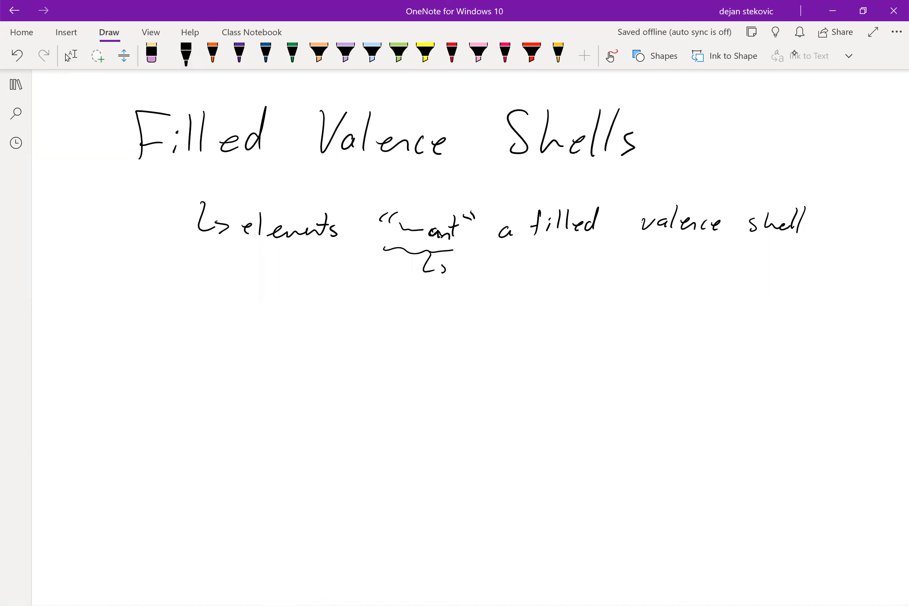
{"action": "left_click", "coordinate": [443, 268]}
{"action": "left_click", "coordinate": [186, 54]}
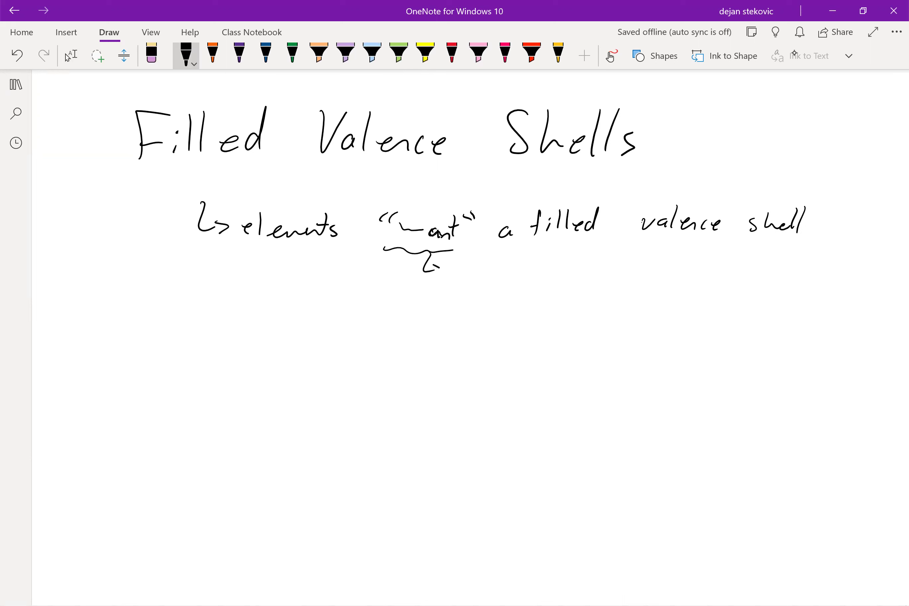
{"action": "mouse_move", "coordinate": [433, 264]}
{"action": "left_mouse_down"}
{"action": "mouse_move", "coordinate": [437, 277]}
{"action": "mouse_move", "coordinate": [494, 282]}
{"action": "left_mouse_up"}
{"action": "mouse_move", "coordinate": [514, 270]}
{"action": "left_mouse_down"}
{"action": "mouse_move", "coordinate": [508, 282]}
{"action": "mouse_move", "coordinate": [521, 281]}
{"action": "left_mouse_up"}
{"action": "left_click_drag", "start_coordinate": [516, 270], "coordinate": [585, 281]}
{"action": "left_click_drag", "start_coordinate": [580, 270], "coordinate": [591, 268]}
{"action": "left_click_drag", "start_coordinate": [600, 274], "coordinate": [620, 276]}
{"action": "left_click_drag", "start_coordinate": [625, 274], "coordinate": [640, 280]}
Paste the copied periodic table image below the handwritten notes and move it up close beneath them.
{"action": "scroll", "coordinate": [470, 337], "scroll_direction": "down", "scroll_amount": 3}
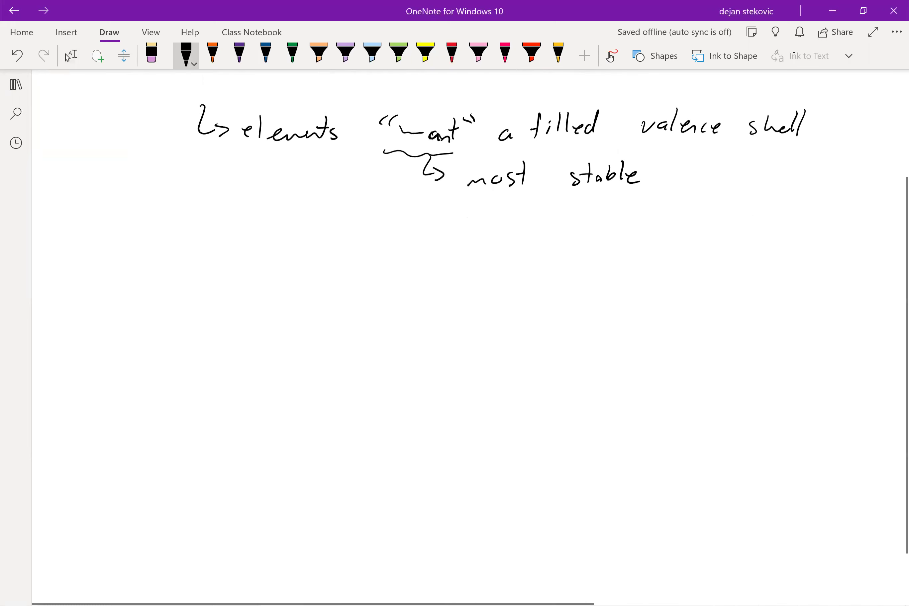
{"action": "key", "text": "Escape"}
{"action": "left_click", "coordinate": [143, 328]}
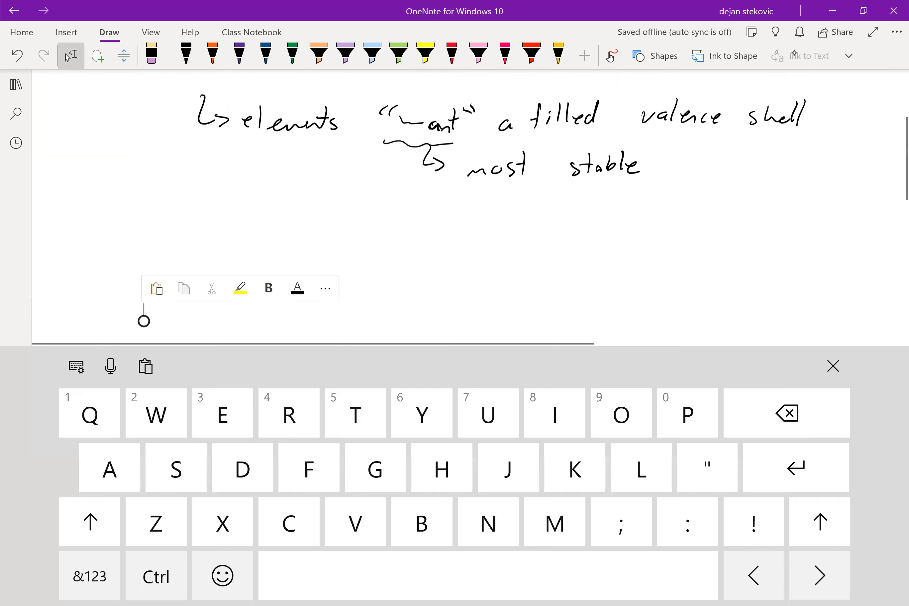
{"action": "left_click", "coordinate": [156, 288]}
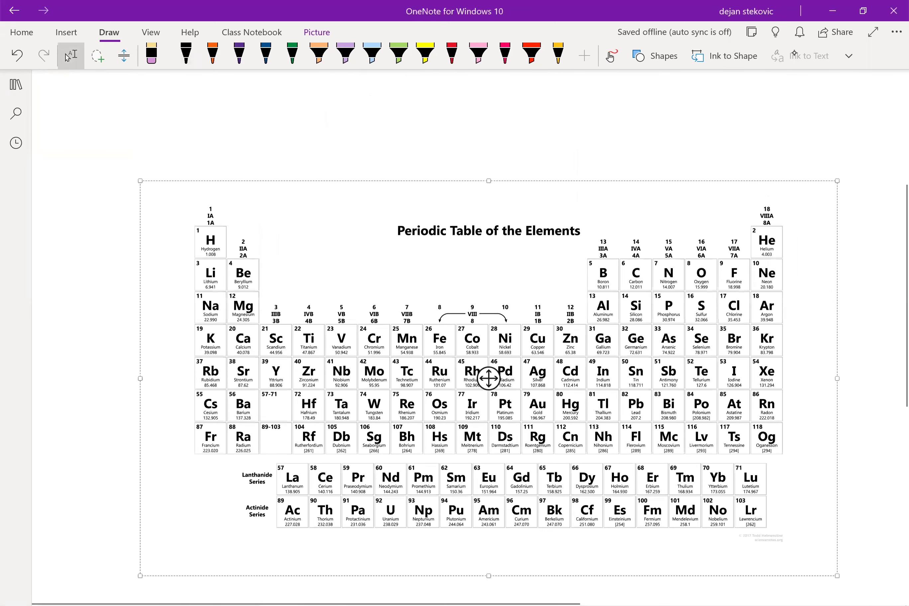
{"action": "left_click_drag", "start_coordinate": [488, 378], "coordinate": [408, 281]}
{"action": "left_click", "coordinate": [813, 301]}
{"action": "scroll", "coordinate": [813, 300], "scroll_direction": "up", "scroll_amount": 3}
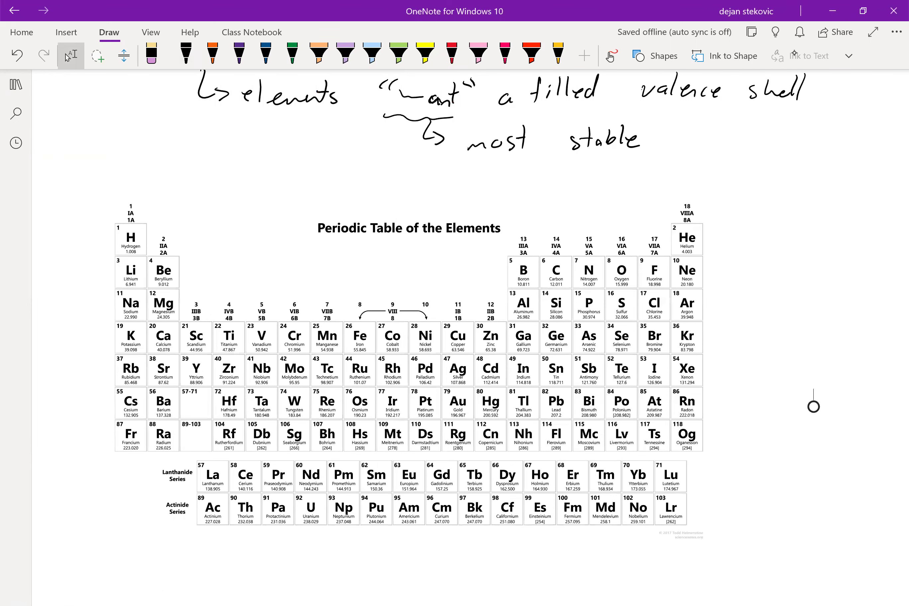
Circle the group 18 column of the periodic table in orange and label it "noble gases".
{"action": "left_click", "coordinate": [212, 55]}
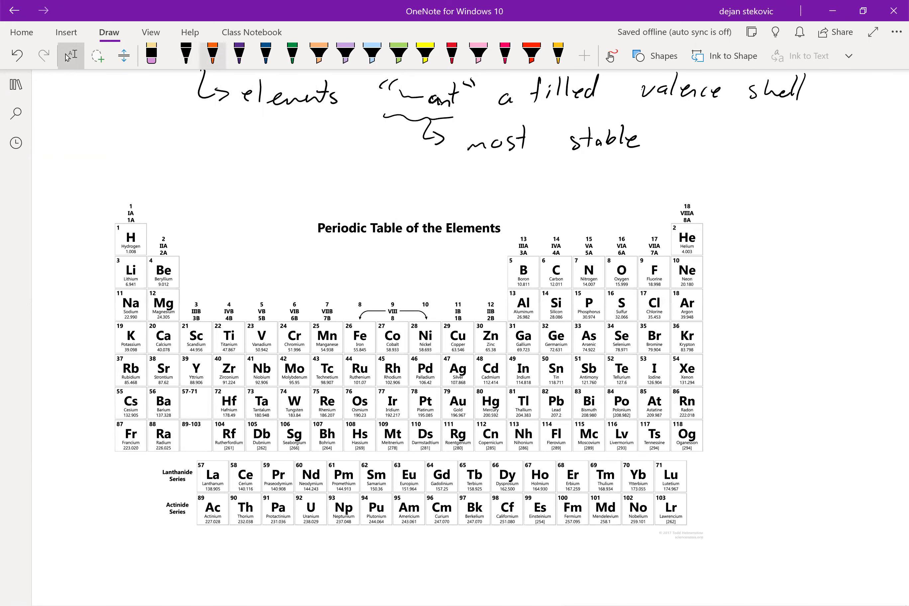
{"action": "mouse_move", "coordinate": [708, 248]}
{"action": "left_mouse_down"}
{"action": "mouse_move", "coordinate": [667, 242]}
{"action": "mouse_move", "coordinate": [667, 420]}
{"action": "mouse_move", "coordinate": [714, 320]}
{"action": "mouse_move", "coordinate": [709, 244]}
{"action": "left_mouse_up"}
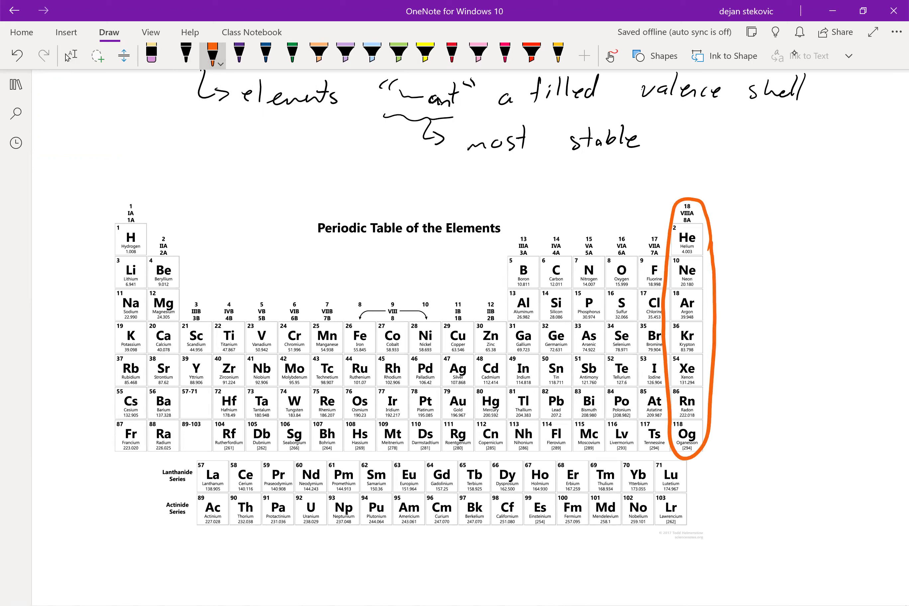
{"action": "mouse_move", "coordinate": [723, 209]}
{"action": "left_mouse_down"}
{"action": "mouse_move", "coordinate": [754, 187]}
{"action": "mouse_move", "coordinate": [773, 205]}
{"action": "mouse_move", "coordinate": [825, 203]}
{"action": "mouse_move", "coordinate": [850, 190]}
{"action": "mouse_move", "coordinate": [840, 201]}
{"action": "left_mouse_up"}
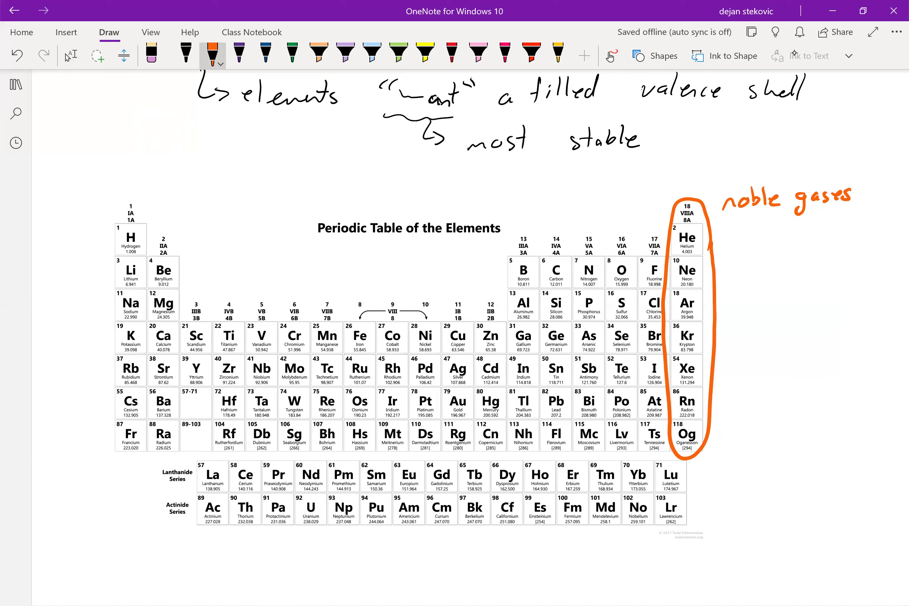
Add the orange note "don't lose/gain e⁻'s" under the noble gases label.
{"action": "mouse_move", "coordinate": [754, 236]}
{"action": "left_mouse_down"}
{"action": "mouse_move", "coordinate": [778, 245]}
{"action": "mouse_move", "coordinate": [883, 246]}
{"action": "left_mouse_up"}
{"action": "mouse_move", "coordinate": [824, 266]}
{"action": "left_mouse_down"}
{"action": "mouse_move", "coordinate": [813, 270]}
{"action": "mouse_move", "coordinate": [820, 278]}
{"action": "left_mouse_up"}
{"action": "left_click_drag", "start_coordinate": [825, 267], "coordinate": [831, 266]}
{"action": "left_click_drag", "start_coordinate": [837, 257], "coordinate": [844, 276]}
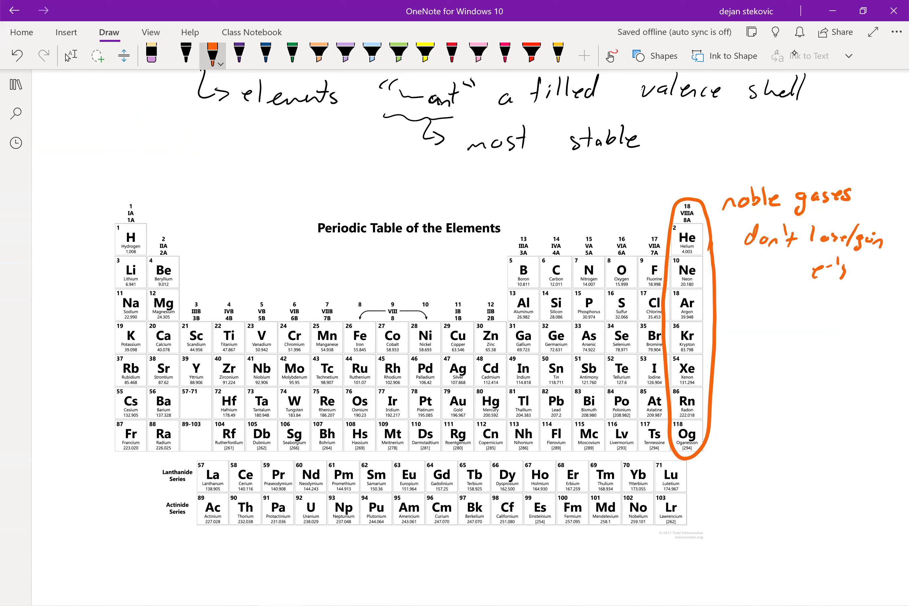
Circle the group 17 column in purple and write "halogens gain 1 e⁻ (-1)" above the table.
{"action": "left_click", "coordinate": [239, 54]}
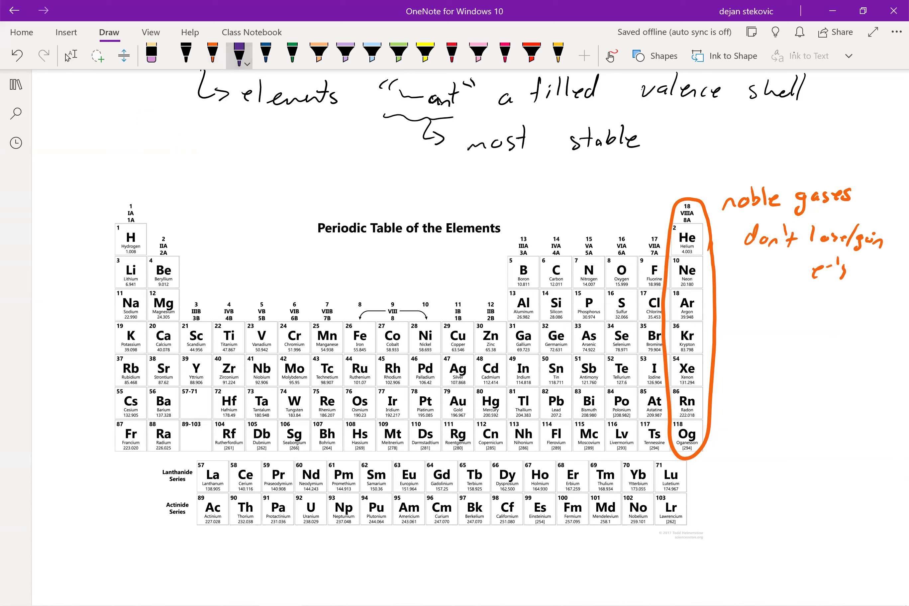
{"action": "mouse_move", "coordinate": [637, 279]}
{"action": "left_mouse_down"}
{"action": "mouse_move", "coordinate": [670, 298]}
{"action": "mouse_move", "coordinate": [659, 419]}
{"action": "mouse_move", "coordinate": [642, 356]}
{"action": "mouse_move", "coordinate": [639, 269]}
{"action": "left_mouse_up"}
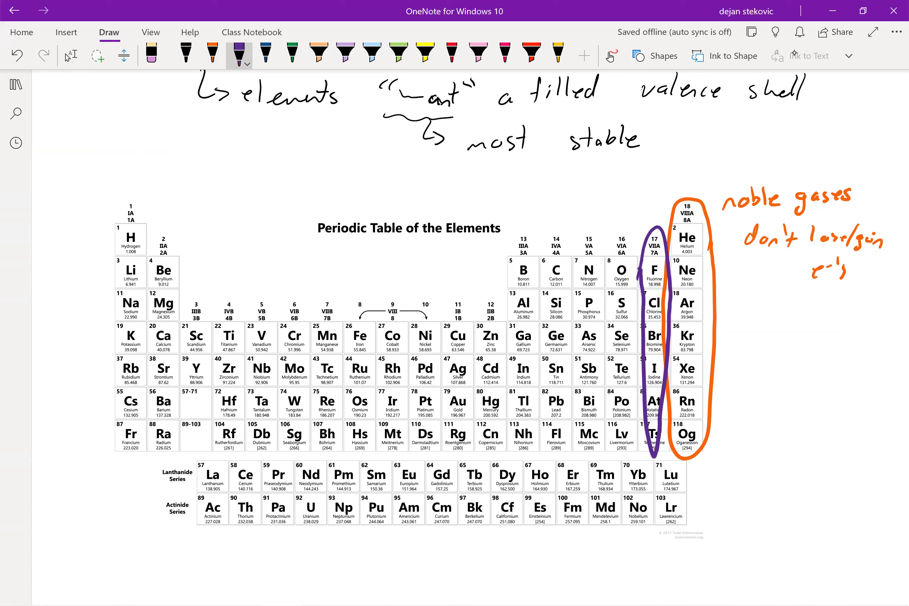
{"action": "mouse_move", "coordinate": [640, 161]}
{"action": "left_mouse_down"}
{"action": "mouse_move", "coordinate": [654, 176]}
{"action": "mouse_move", "coordinate": [712, 156]}
{"action": "left_mouse_up"}
{"action": "mouse_move", "coordinate": [719, 148]}
{"action": "left_mouse_down"}
{"action": "mouse_move", "coordinate": [713, 160]}
{"action": "mouse_move", "coordinate": [800, 127]}
{"action": "mouse_move", "coordinate": [821, 134]}
{"action": "mouse_move", "coordinate": [834, 122]}
{"action": "mouse_move", "coordinate": [845, 135]}
{"action": "left_mouse_up"}
{"action": "left_click_drag", "start_coordinate": [853, 123], "coordinate": [869, 131]}
{"action": "mouse_move", "coordinate": [869, 106]}
{"action": "left_mouse_down"}
{"action": "mouse_move", "coordinate": [879, 119]}
{"action": "mouse_move", "coordinate": [873, 137]}
{"action": "left_mouse_up"}
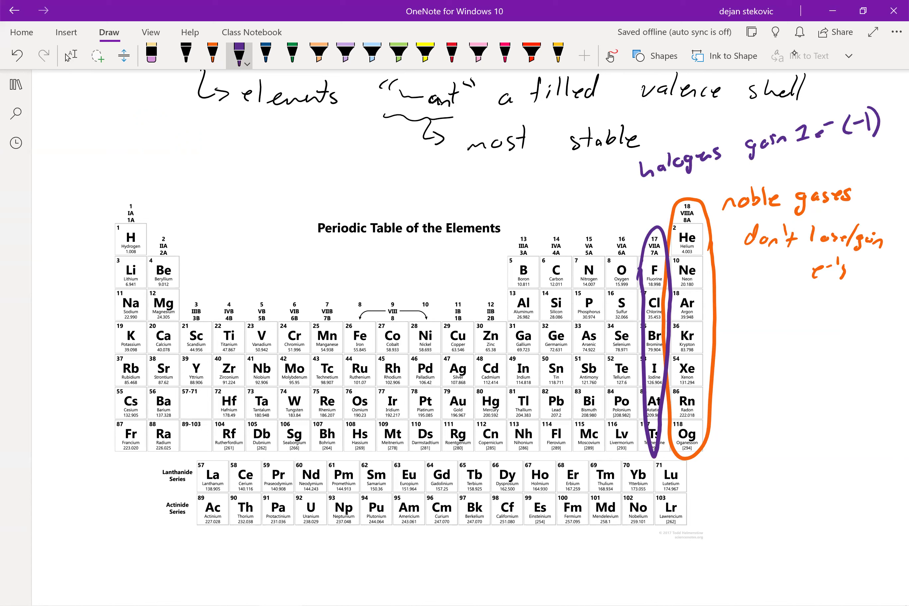
Circle the group 16 column in dark blue and write "gain 2 e⁻'s (-2)" above it.
{"action": "left_click", "coordinate": [266, 55]}
{"action": "mouse_move", "coordinate": [604, 273]}
{"action": "left_mouse_down"}
{"action": "mouse_move", "coordinate": [640, 269]}
{"action": "mouse_move", "coordinate": [635, 411]}
{"action": "mouse_move", "coordinate": [605, 350]}
{"action": "mouse_move", "coordinate": [605, 261]}
{"action": "left_mouse_up"}
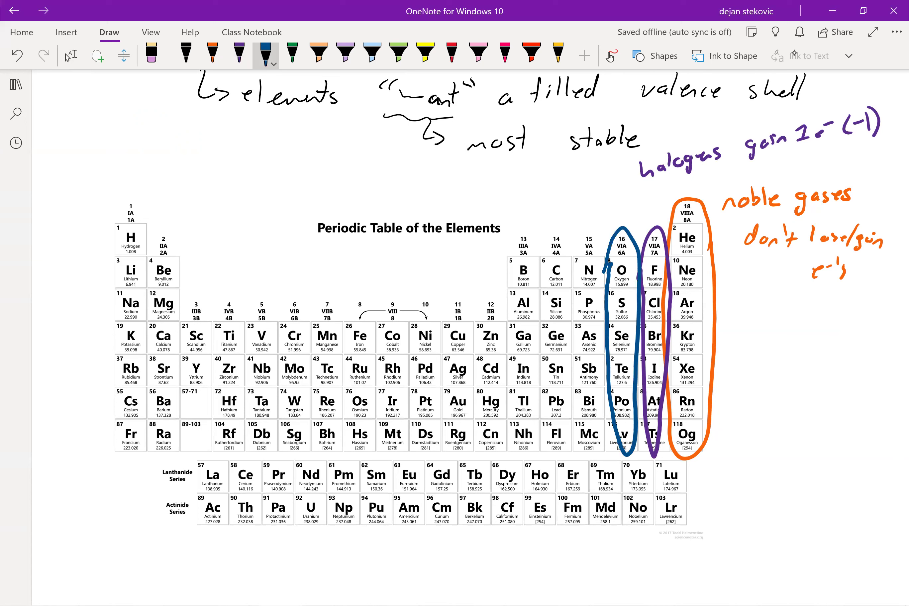
{"action": "mouse_move", "coordinate": [566, 192]}
{"action": "left_mouse_down"}
{"action": "mouse_move", "coordinate": [562, 212]}
{"action": "mouse_move", "coordinate": [626, 198]}
{"action": "left_mouse_up"}
{"action": "left_click_drag", "start_coordinate": [632, 197], "coordinate": [648, 185]}
{"action": "mouse_move", "coordinate": [651, 179]}
{"action": "left_mouse_down"}
{"action": "mouse_move", "coordinate": [647, 201]}
{"action": "mouse_move", "coordinate": [591, 223]}
{"action": "left_mouse_up"}
{"action": "left_click_drag", "start_coordinate": [600, 215], "coordinate": [604, 214]}
{"action": "left_click_drag", "start_coordinate": [609, 210], "coordinate": [621, 221]}
{"action": "left_click_drag", "start_coordinate": [622, 207], "coordinate": [627, 226]}
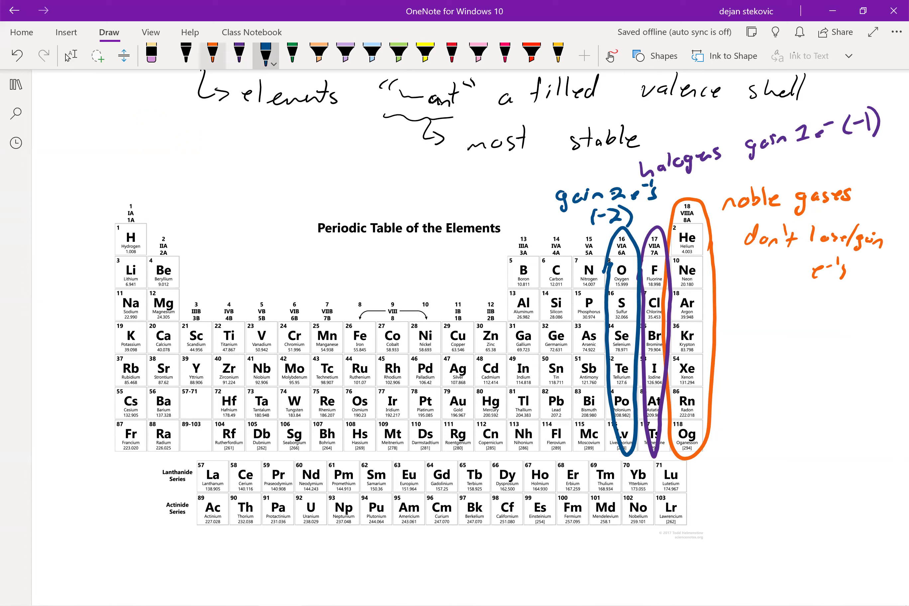
{"action": "left_click", "coordinate": [292, 55]}
{"action": "mouse_move", "coordinate": [146, 273]}
{"action": "left_mouse_down"}
{"action": "mouse_move", "coordinate": [106, 262]}
{"action": "mouse_move", "coordinate": [110, 323]}
{"action": "left_mouse_up"}
{"action": "key", "text": "ctrl+z"}
{"action": "key", "text": "ctrl+z"}
Circle the group 1 column in green and label it "alkali metals" above the table.
{"action": "left_click", "coordinate": [292, 55]}
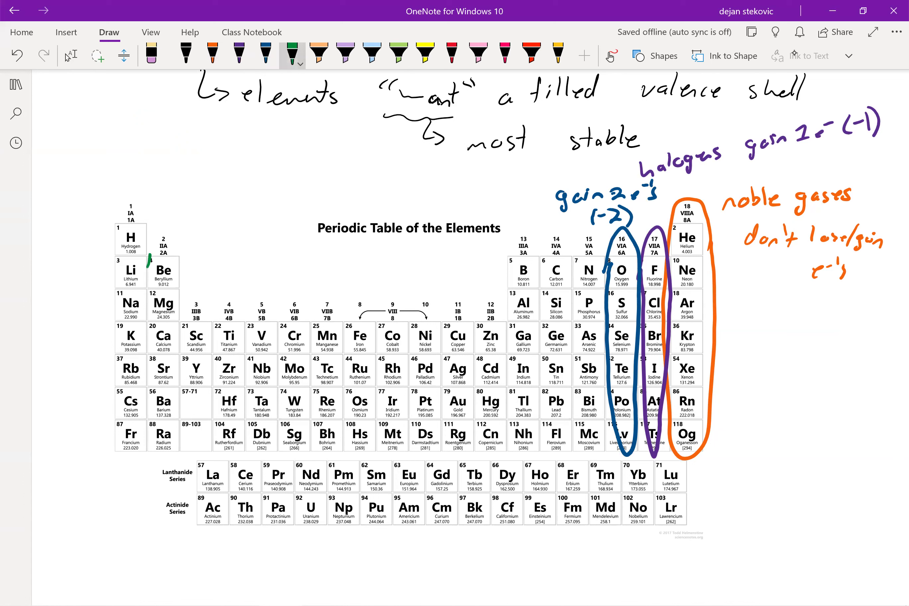
{"action": "mouse_move", "coordinate": [151, 256]}
{"action": "left_mouse_down"}
{"action": "mouse_move", "coordinate": [110, 352]}
{"action": "mouse_move", "coordinate": [149, 305]}
{"action": "mouse_move", "coordinate": [147, 244]}
{"action": "left_mouse_up"}
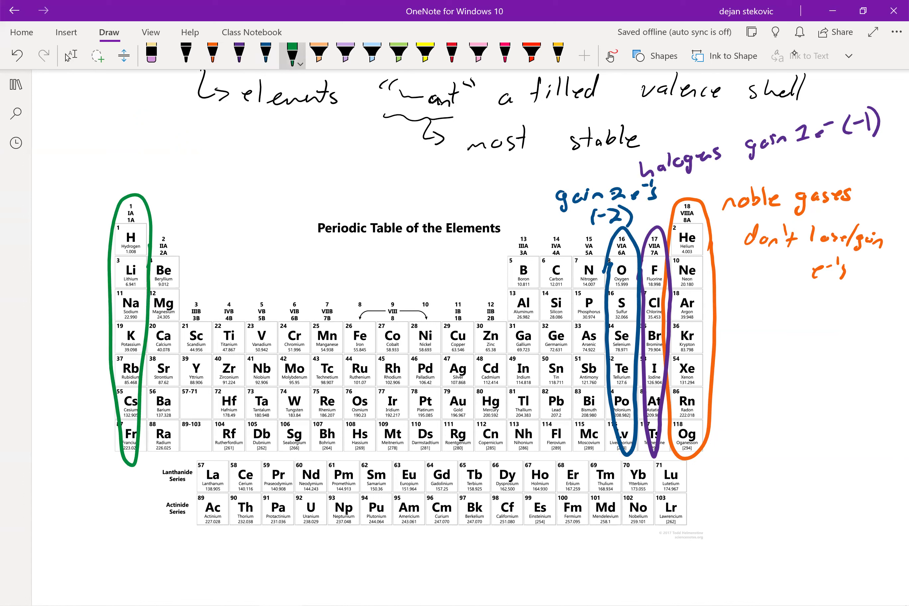
{"action": "mouse_move", "coordinate": [88, 142]}
{"action": "left_mouse_down"}
{"action": "mouse_move", "coordinate": [87, 149]}
{"action": "mouse_move", "coordinate": [96, 143]}
{"action": "left_mouse_up"}
{"action": "mouse_move", "coordinate": [107, 118]}
{"action": "left_mouse_down"}
{"action": "mouse_move", "coordinate": [105, 132]}
{"action": "mouse_move", "coordinate": [129, 132]}
{"action": "left_mouse_up"}
{"action": "left_click_drag", "start_coordinate": [134, 115], "coordinate": [138, 128]}
{"action": "left_click_drag", "start_coordinate": [142, 113], "coordinate": [179, 122]}
{"action": "mouse_move", "coordinate": [182, 107]}
{"action": "left_mouse_down"}
{"action": "mouse_move", "coordinate": [179, 126]}
{"action": "mouse_move", "coordinate": [191, 126]}
{"action": "left_mouse_up"}
{"action": "left_click_drag", "start_coordinate": [201, 106], "coordinate": [205, 129]}
{"action": "left_click_drag", "start_coordinate": [144, 259], "coordinate": [148, 263]}
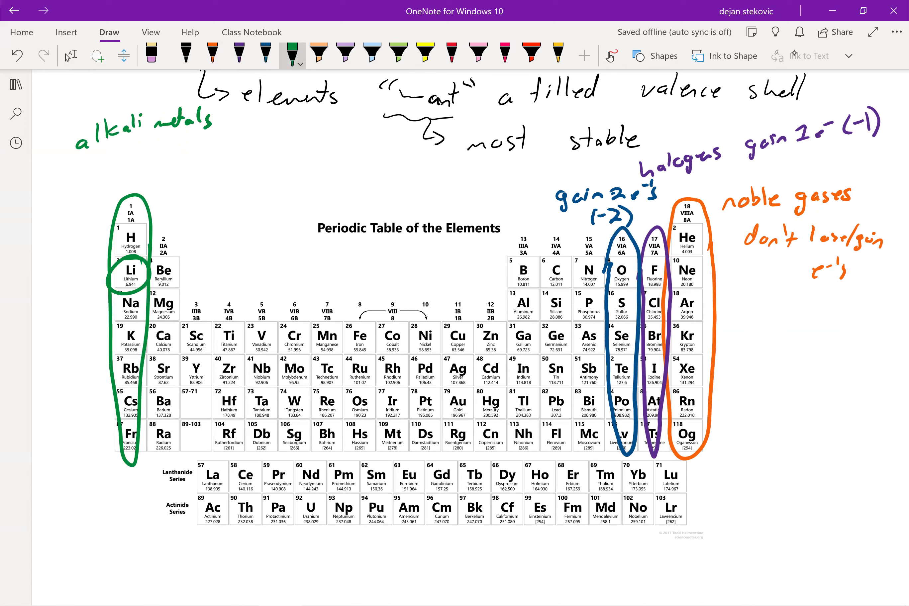
{"action": "mouse_move", "coordinate": [708, 262]}
{"action": "left_mouse_down"}
{"action": "mouse_move", "coordinate": [704, 253]}
{"action": "mouse_move", "coordinate": [710, 258]}
{"action": "left_mouse_up"}
{"action": "key", "text": "Escape"}
{"action": "key", "text": "ctrl+z"}
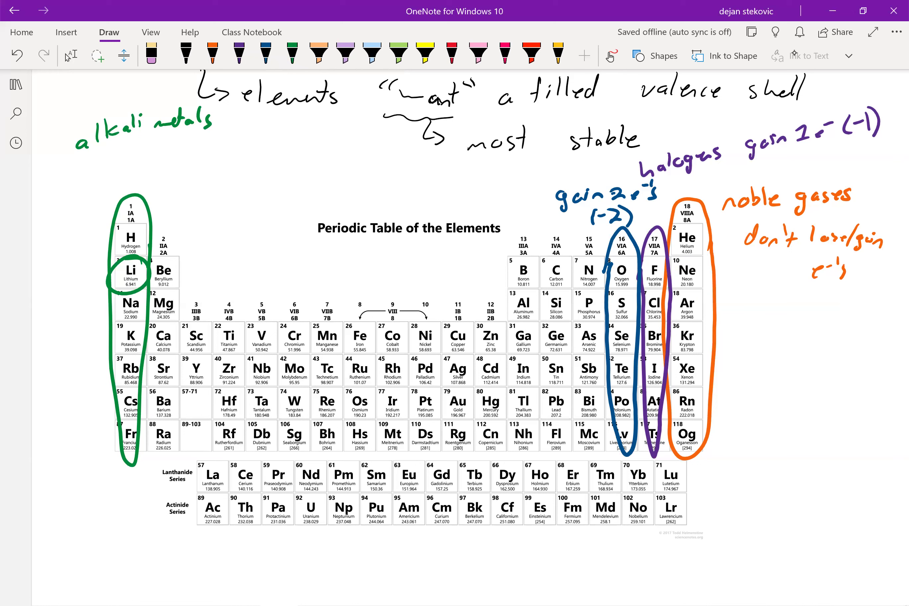
{"action": "key", "text": "ctrl+z"}
Write "lose an e⁻" and "+1" in green below the alkali metals label.
{"action": "left_click", "coordinate": [292, 54]}
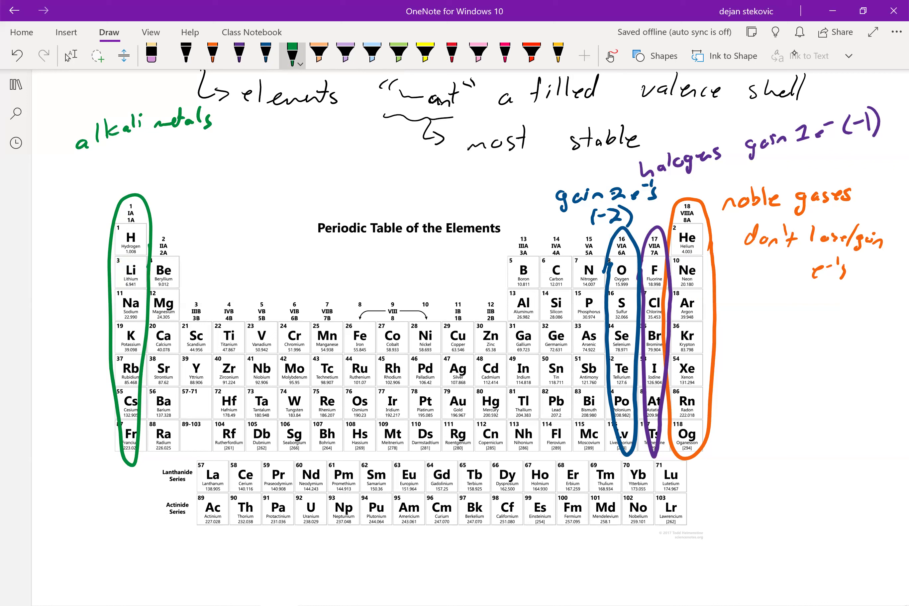
{"action": "left_click_drag", "start_coordinate": [63, 170], "coordinate": [61, 187]}
{"action": "mouse_move", "coordinate": [80, 178]}
{"action": "left_mouse_down"}
{"action": "mouse_move", "coordinate": [172, 160]}
{"action": "mouse_move", "coordinate": [188, 141]}
{"action": "left_mouse_up"}
{"action": "mouse_move", "coordinate": [74, 199]}
{"action": "left_mouse_down"}
{"action": "mouse_move", "coordinate": [77, 215]}
{"action": "mouse_move", "coordinate": [85, 203]}
{"action": "left_mouse_up"}
{"action": "left_click_drag", "start_coordinate": [86, 194], "coordinate": [93, 219]}
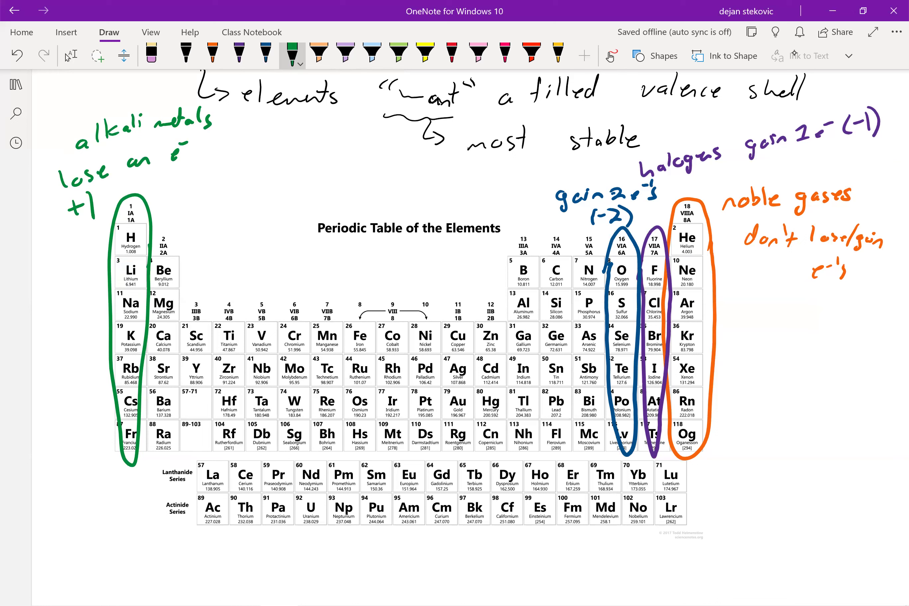
Circle the group 2 column in red and label it "alkali earth" beside the column.
{"action": "mouse_move", "coordinate": [146, 264]}
{"action": "left_mouse_down"}
{"action": "mouse_move", "coordinate": [186, 358]}
{"action": "mouse_move", "coordinate": [185, 391]}
{"action": "left_mouse_up"}
{"action": "key", "text": "ctrl+z"}
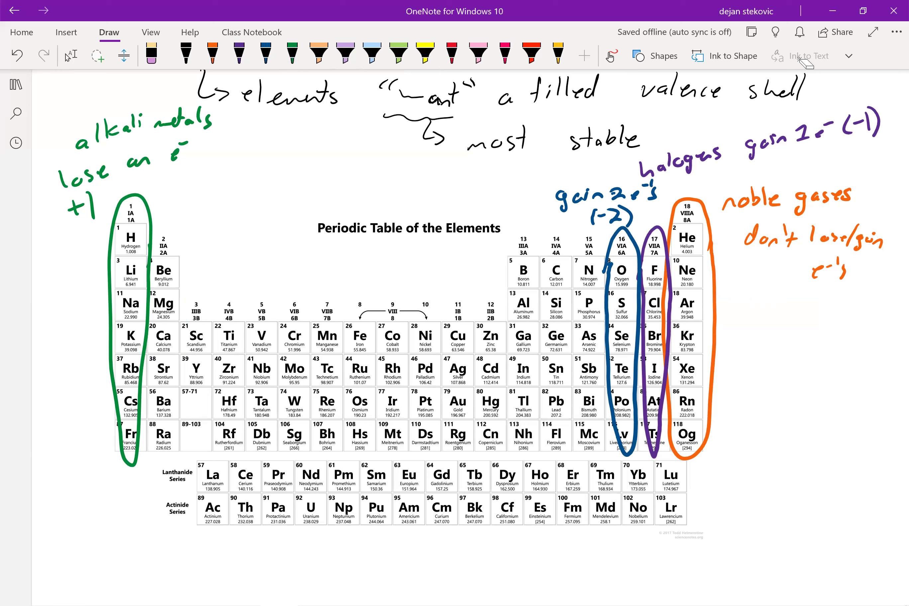
{"action": "left_click", "coordinate": [452, 55]}
{"action": "mouse_move", "coordinate": [147, 254]}
{"action": "left_mouse_down"}
{"action": "mouse_move", "coordinate": [176, 240]}
{"action": "mouse_move", "coordinate": [168, 464]}
{"action": "mouse_move", "coordinate": [132, 422]}
{"action": "left_mouse_up"}
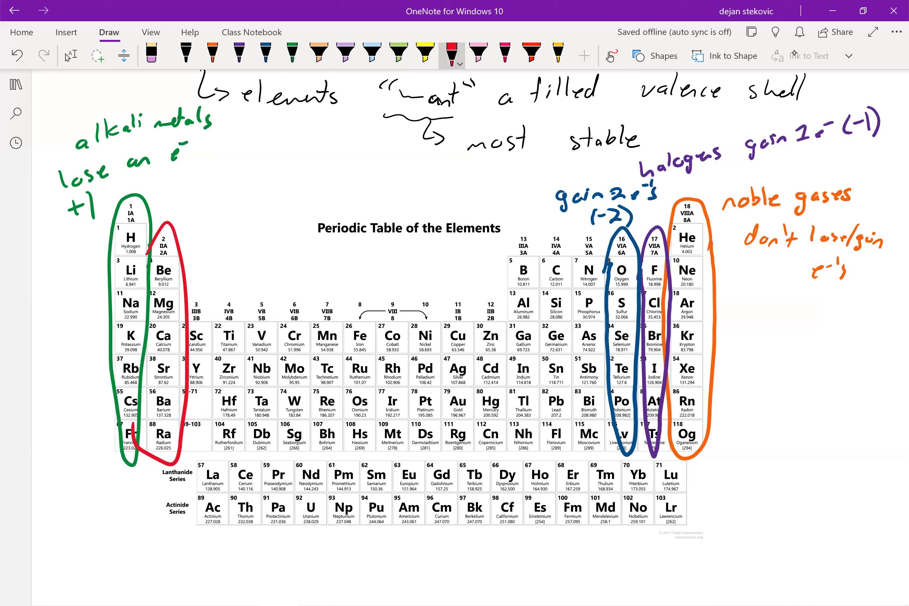
{"action": "left_click_drag", "start_coordinate": [199, 217], "coordinate": [208, 226]}
{"action": "mouse_move", "coordinate": [216, 203]}
{"action": "left_mouse_down"}
{"action": "mouse_move", "coordinate": [227, 221]}
{"action": "mouse_move", "coordinate": [243, 209]}
{"action": "left_mouse_up"}
{"action": "mouse_move", "coordinate": [255, 198]}
{"action": "left_mouse_down"}
{"action": "mouse_move", "coordinate": [253, 213]}
{"action": "mouse_move", "coordinate": [293, 204]}
{"action": "left_mouse_up"}
{"action": "left_click_drag", "start_coordinate": [294, 204], "coordinate": [311, 202]}
{"action": "left_click_drag", "start_coordinate": [303, 195], "coordinate": [314, 194]}
{"action": "left_click_drag", "start_coordinate": [318, 190], "coordinate": [328, 203]}
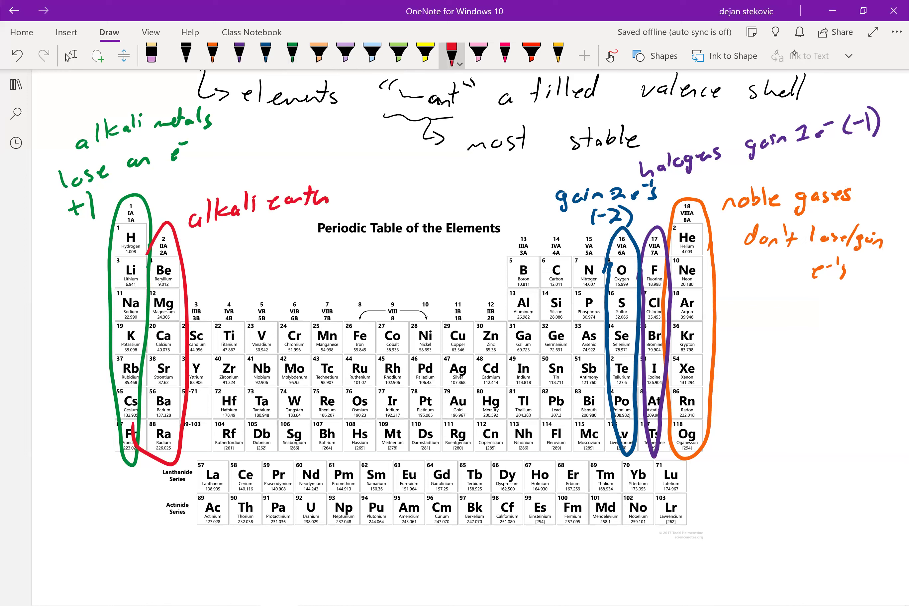
Add the red notes "lose 2 e⁻'s" and "(+2)" below the alkali earth label.
{"action": "left_click_drag", "start_coordinate": [225, 229], "coordinate": [223, 248]}
{"action": "left_click_drag", "start_coordinate": [239, 237], "coordinate": [248, 248]}
{"action": "left_click_drag", "start_coordinate": [259, 241], "coordinate": [302, 241]}
{"action": "left_click", "coordinate": [295, 237]}
{"action": "mouse_move", "coordinate": [300, 228]}
{"action": "left_mouse_down"}
{"action": "mouse_move", "coordinate": [309, 227]}
{"action": "mouse_move", "coordinate": [306, 244]}
{"action": "left_mouse_up"}
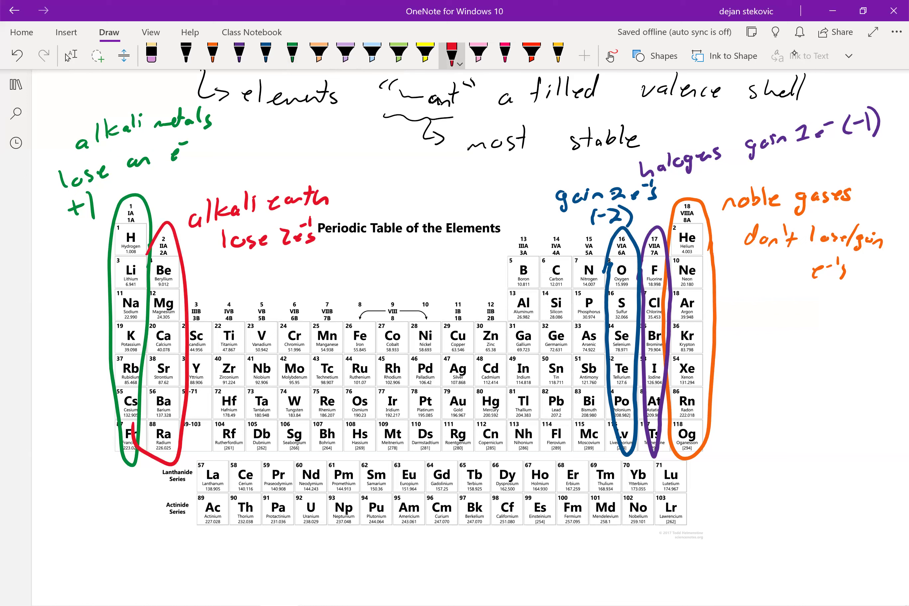
{"action": "left_click_drag", "start_coordinate": [236, 263], "coordinate": [234, 279]}
{"action": "mouse_move", "coordinate": [228, 275]}
{"action": "left_mouse_down"}
{"action": "mouse_move", "coordinate": [269, 279]}
{"action": "mouse_move", "coordinate": [226, 288]}
{"action": "left_mouse_up"}
{"action": "left_click_drag", "start_coordinate": [259, 258], "coordinate": [276, 284]}
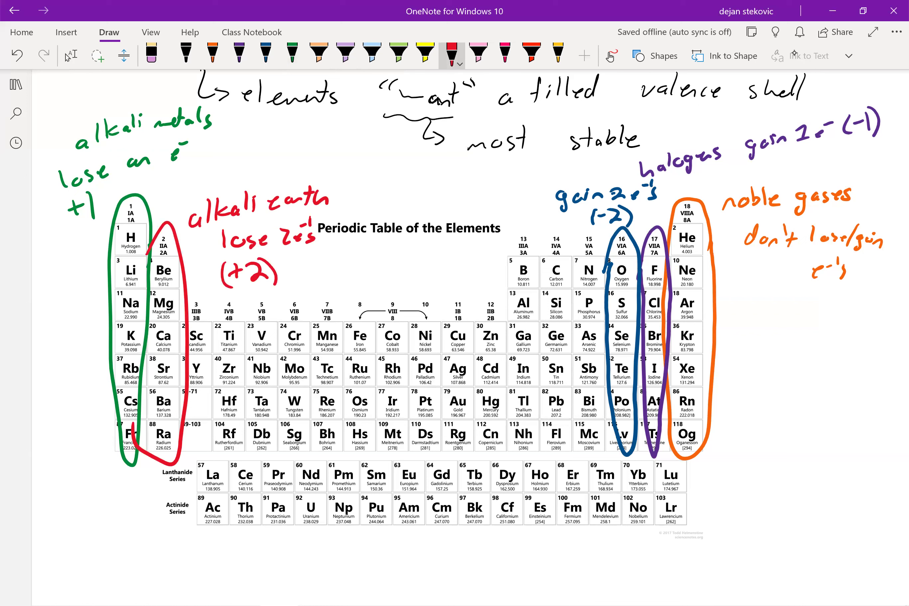
Enclose the green "+1" of the alkali metals in parentheses using green ink.
{"action": "left_click", "coordinate": [292, 54]}
{"action": "left_click_drag", "start_coordinate": [72, 201], "coordinate": [67, 223]}
{"action": "left_click_drag", "start_coordinate": [95, 187], "coordinate": [98, 215]}
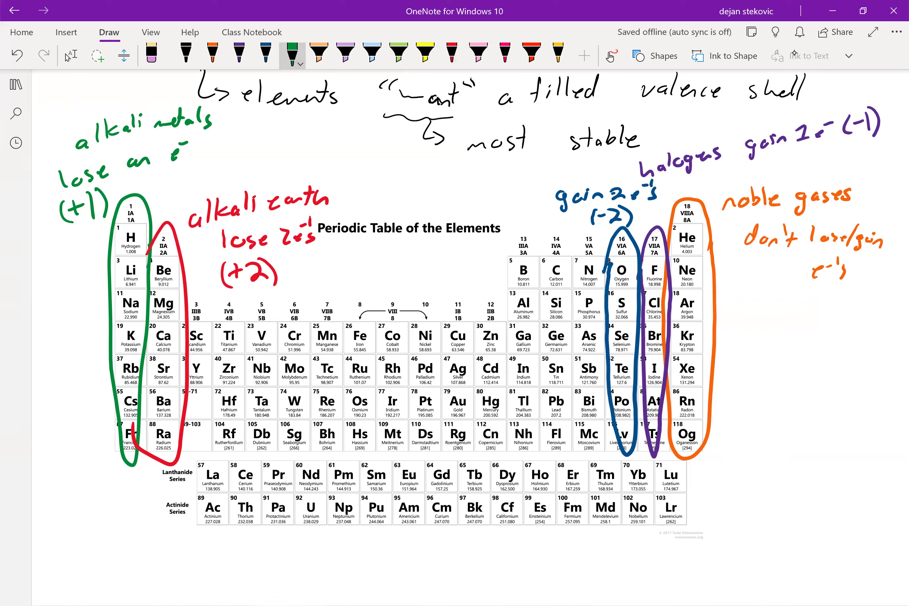
Write the fluoride ion symbol, F with a circled minus sign, in black below the periodic table.
{"action": "left_click", "coordinate": [185, 55]}
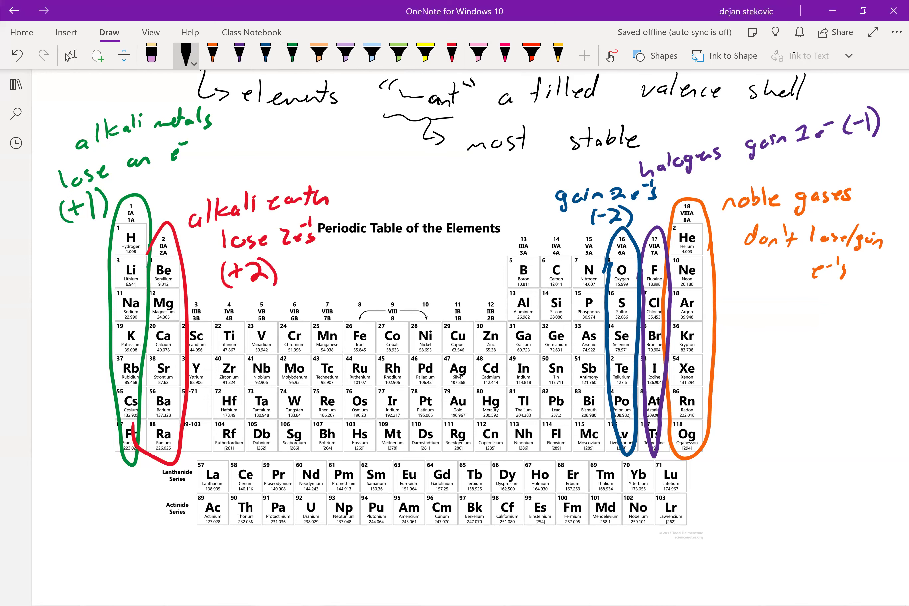
{"action": "scroll", "coordinate": [489, 157], "scroll_direction": "down", "scroll_amount": 1}
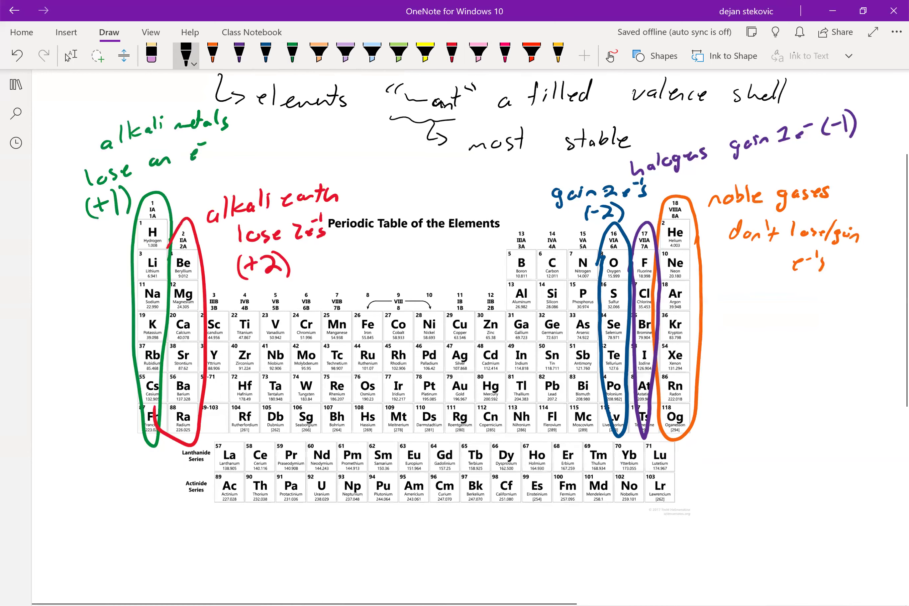
{"action": "left_click", "coordinate": [70, 54]}
{"action": "scroll", "coordinate": [68, 57], "scroll_direction": "down", "scroll_amount": 2}
{"action": "left_click", "coordinate": [185, 55]}
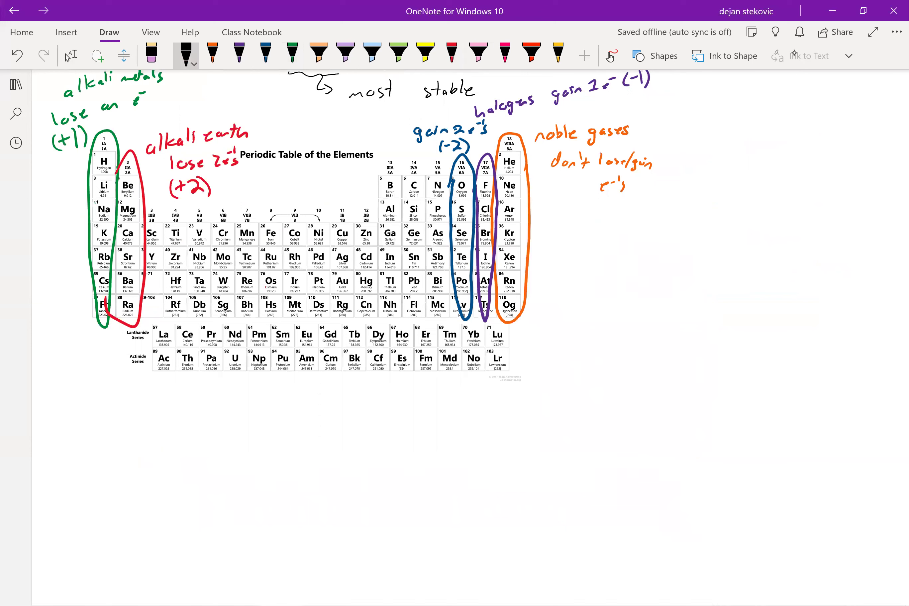
{"action": "mouse_move", "coordinate": [186, 412]}
{"action": "left_mouse_down"}
{"action": "mouse_move", "coordinate": [169, 449]}
{"action": "mouse_move", "coordinate": [186, 425]}
{"action": "left_mouse_up"}
{"action": "left_click_drag", "start_coordinate": [205, 409], "coordinate": [204, 409]}
{"action": "left_click_drag", "start_coordinate": [196, 417], "coordinate": [206, 417]}
{"action": "scroll", "coordinate": [368, 246], "scroll_direction": "down", "scroll_amount": 1}
{"action": "scroll", "coordinate": [364, 234], "scroll_direction": "down", "scroll_amount": 1}
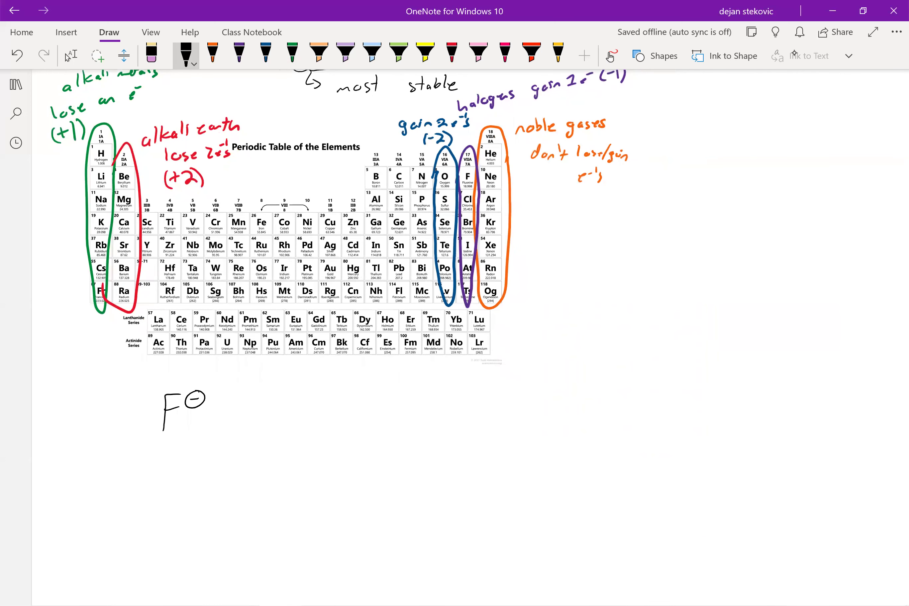
Write "1s² 2s²" in orange ink beside the fluoride ion symbol.
{"action": "mouse_move", "coordinate": [220, 397]}
{"action": "left_mouse_down"}
{"action": "mouse_move", "coordinate": [114, 400]}
{"action": "mouse_move", "coordinate": [252, 450]}
{"action": "left_mouse_up"}
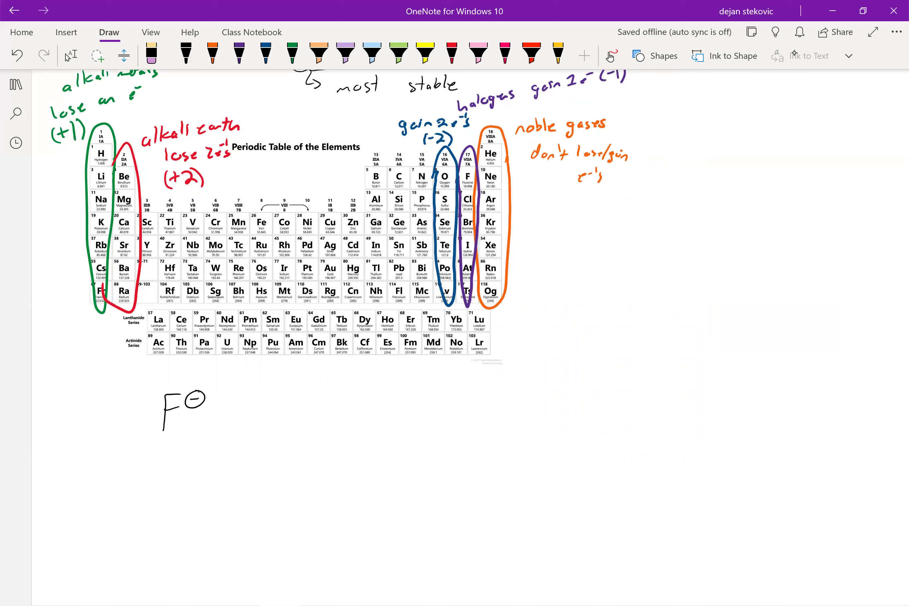
{"action": "left_click", "coordinate": [212, 55]}
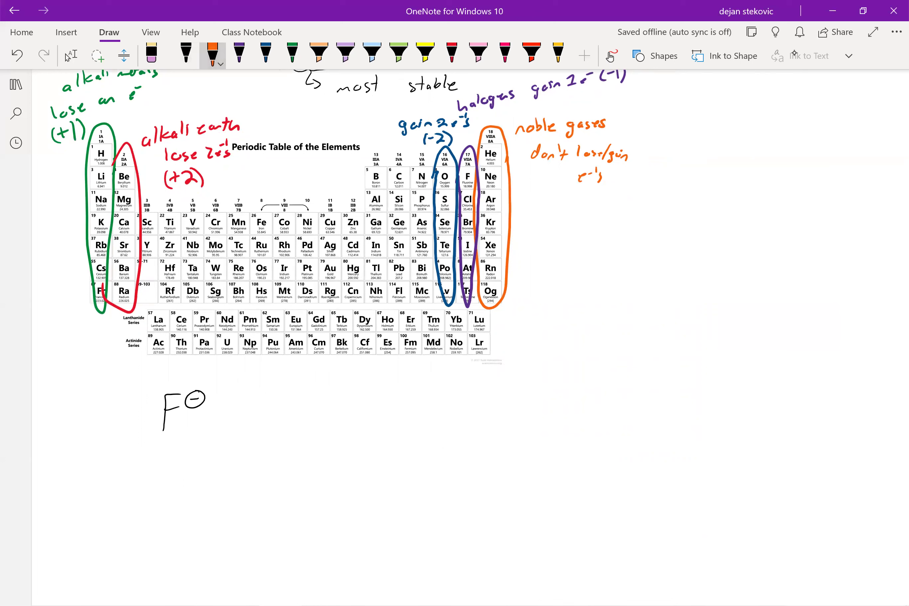
{"action": "left_click", "coordinate": [186, 55]}
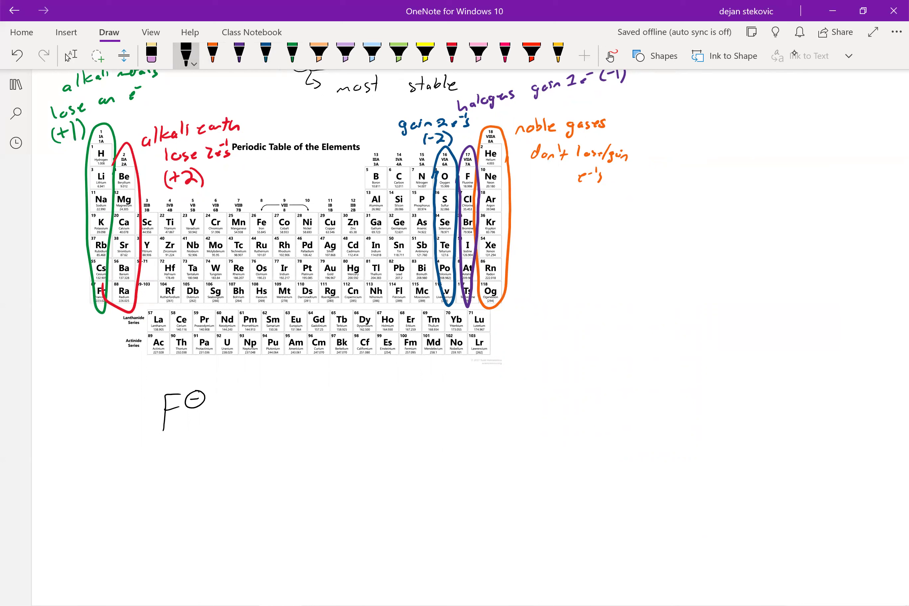
{"action": "left_click", "coordinate": [212, 55]}
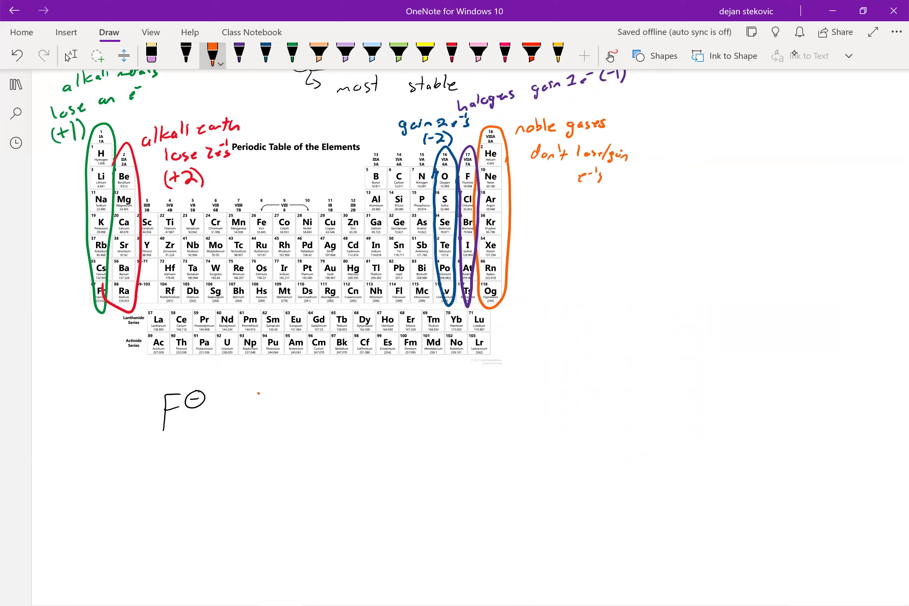
{"action": "left_click_drag", "start_coordinate": [258, 394], "coordinate": [257, 426]}
{"action": "mouse_move", "coordinate": [280, 414]}
{"action": "left_mouse_down"}
{"action": "mouse_move", "coordinate": [270, 427]}
{"action": "mouse_move", "coordinate": [297, 409]}
{"action": "left_mouse_up"}
{"action": "left_click_drag", "start_coordinate": [301, 422], "coordinate": [321, 425]}
{"action": "mouse_move", "coordinate": [331, 415]}
{"action": "left_mouse_down"}
{"action": "mouse_move", "coordinate": [326, 429]}
{"action": "mouse_move", "coordinate": [350, 410]}
{"action": "left_mouse_up"}
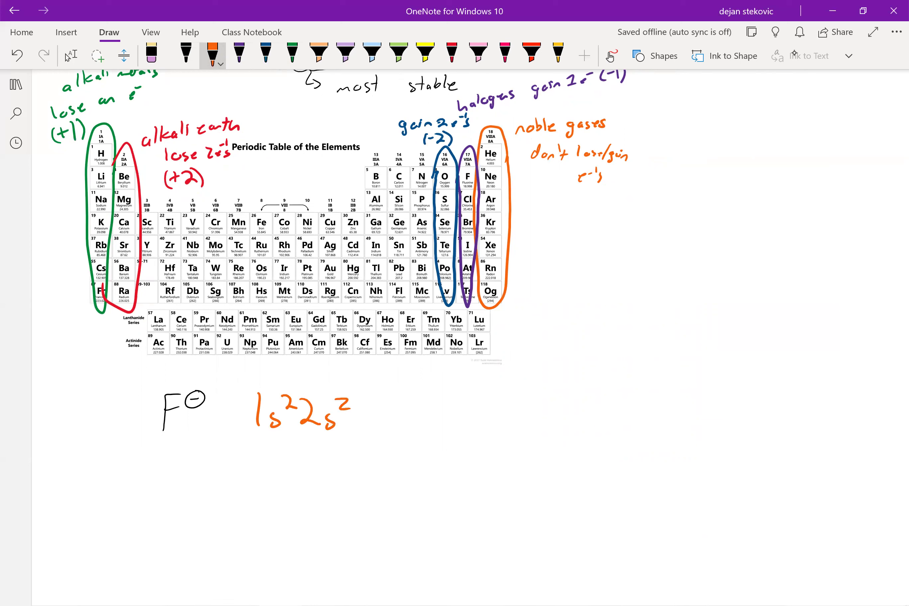
Circle B, C, N, O and F in orange on the periodic table and add "2p⁵" to the fluoride configuration.
{"action": "left_click_drag", "start_coordinate": [383, 166], "coordinate": [484, 174]}
{"action": "left_click_drag", "start_coordinate": [363, 405], "coordinate": [401, 427]}
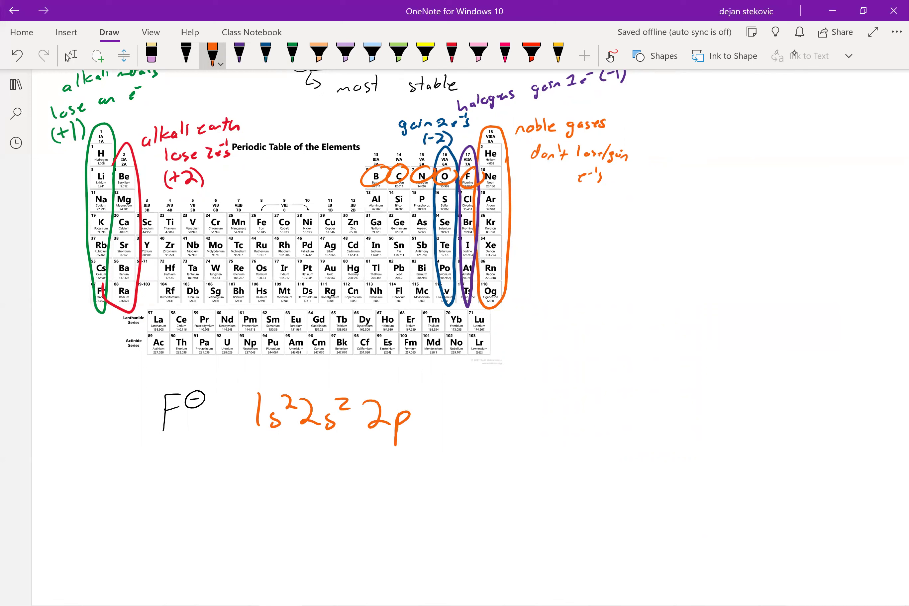
{"action": "mouse_move", "coordinate": [412, 388]}
{"action": "left_mouse_down"}
{"action": "mouse_move", "coordinate": [416, 404]}
{"action": "mouse_move", "coordinate": [433, 385]}
{"action": "left_mouse_up"}
Erase all circles and column outlines from the periodic table and change the fluoride 2p exponent to 6 in orange.
{"action": "left_click_drag", "start_coordinate": [367, 178], "coordinate": [479, 177]}
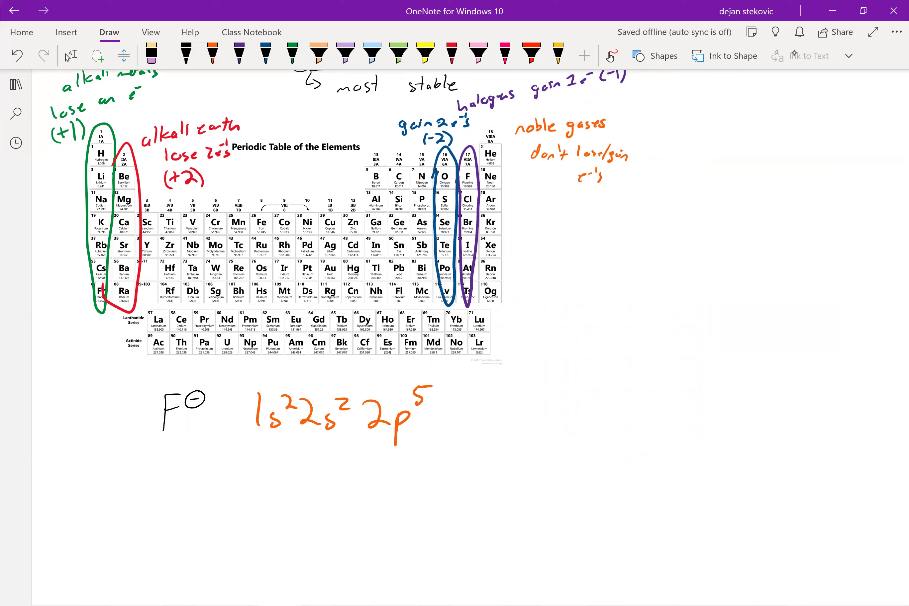
{"action": "left_click_drag", "start_coordinate": [479, 235], "coordinate": [88, 235]}
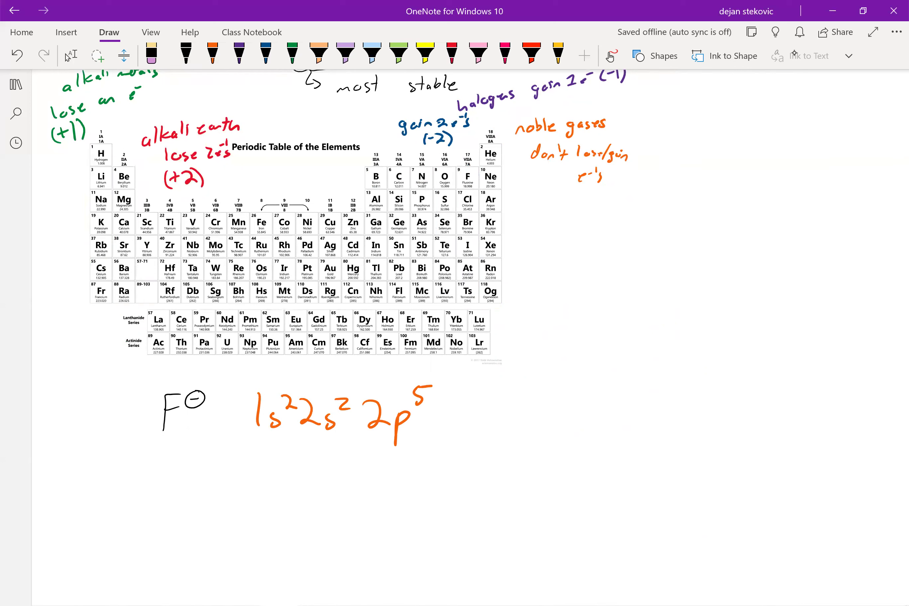
{"action": "left_click_drag", "start_coordinate": [429, 386], "coordinate": [415, 398]}
{"action": "left_click", "coordinate": [212, 54]}
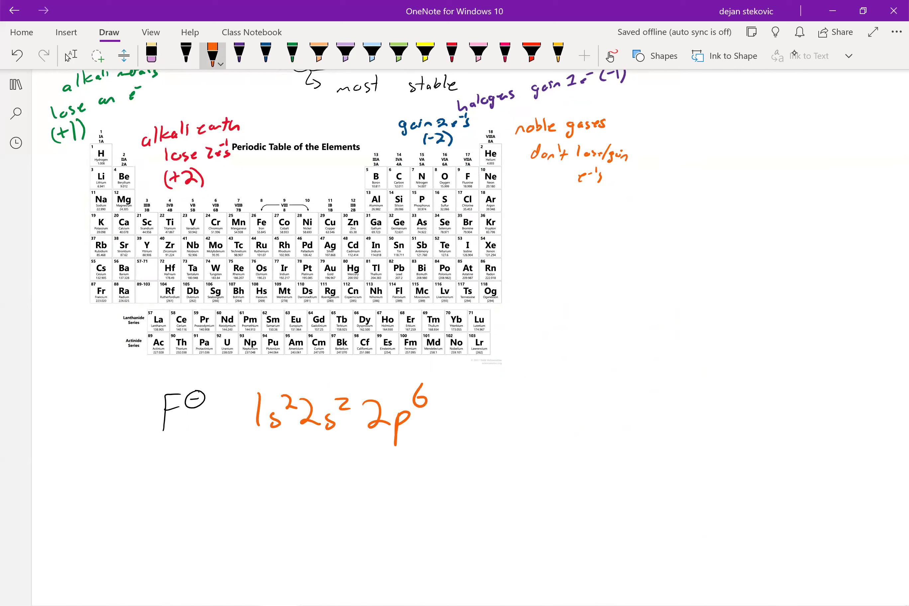
Write the oxide ion symbol O²⁻ in black below the fluoride ion and highlight oxygen in orange on the periodic table.
{"action": "left_click", "coordinate": [185, 54]}
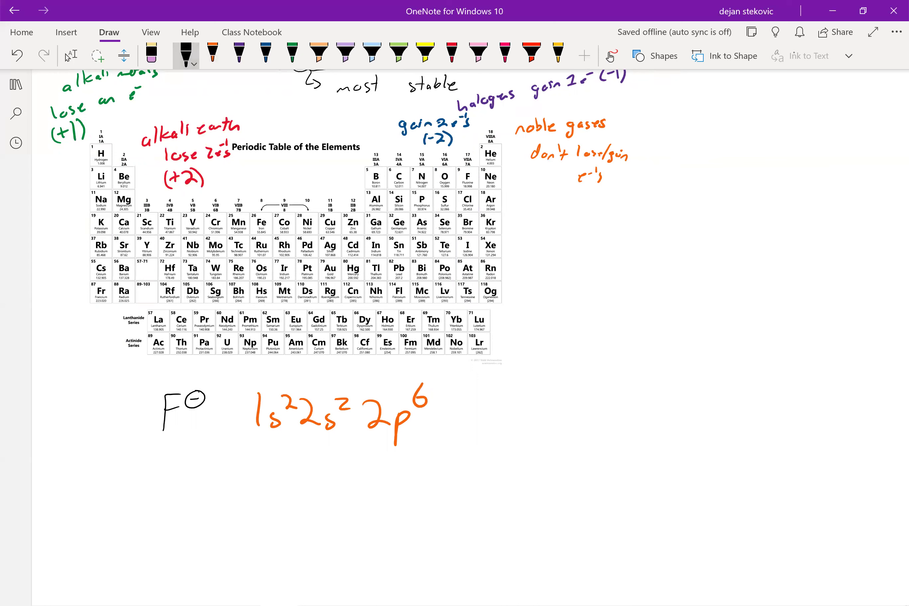
{"action": "mouse_move", "coordinate": [168, 486]}
{"action": "left_mouse_down"}
{"action": "mouse_move", "coordinate": [200, 500]}
{"action": "mouse_move", "coordinate": [218, 484]}
{"action": "left_mouse_up"}
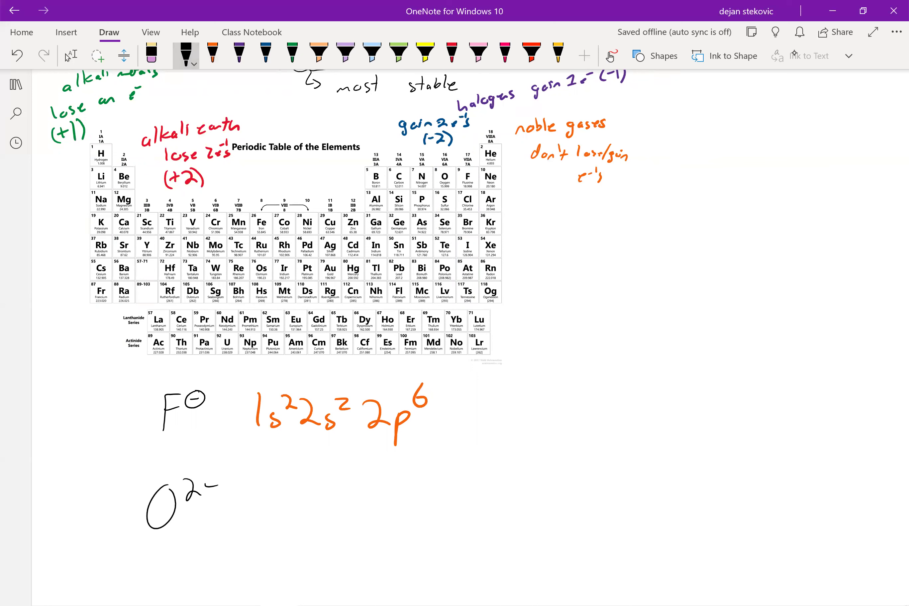
{"action": "scroll", "coordinate": [469, 336], "scroll_direction": "down", "scroll_amount": 1}
{"action": "left_click", "coordinate": [71, 55]}
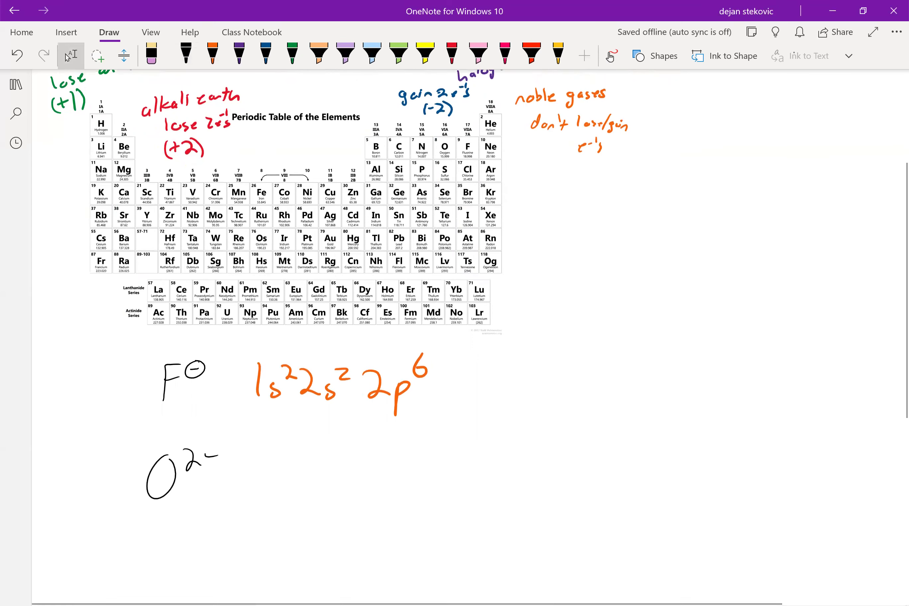
{"action": "left_click", "coordinate": [318, 55]}
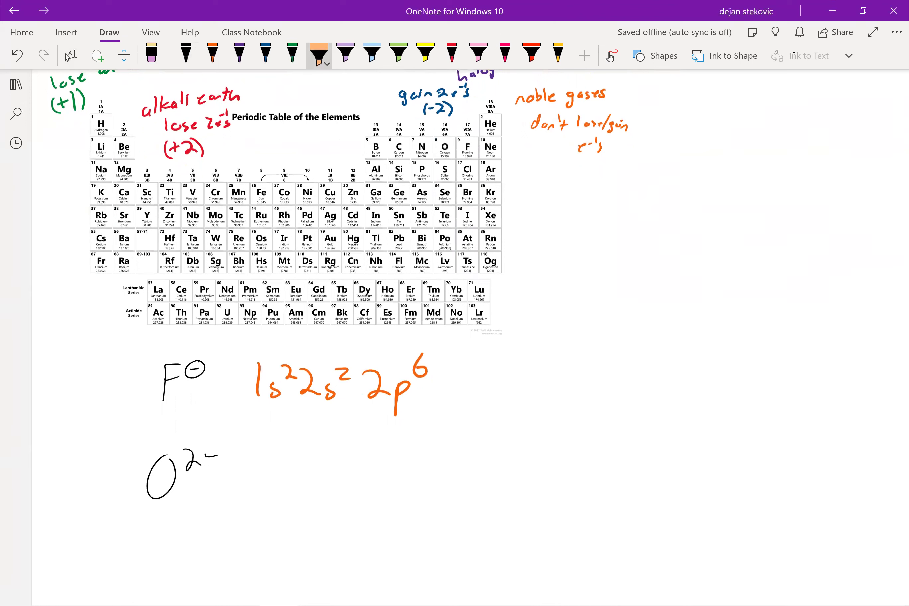
{"action": "mouse_move", "coordinate": [439, 143]}
{"action": "left_mouse_down"}
{"action": "mouse_move", "coordinate": [444, 156]}
{"action": "mouse_move", "coordinate": [453, 141]}
{"action": "left_mouse_up"}
Write the configuration "[He] 2s² 2p⁴" in orange ink beside the oxide ion.
{"action": "left_click", "coordinate": [186, 55]}
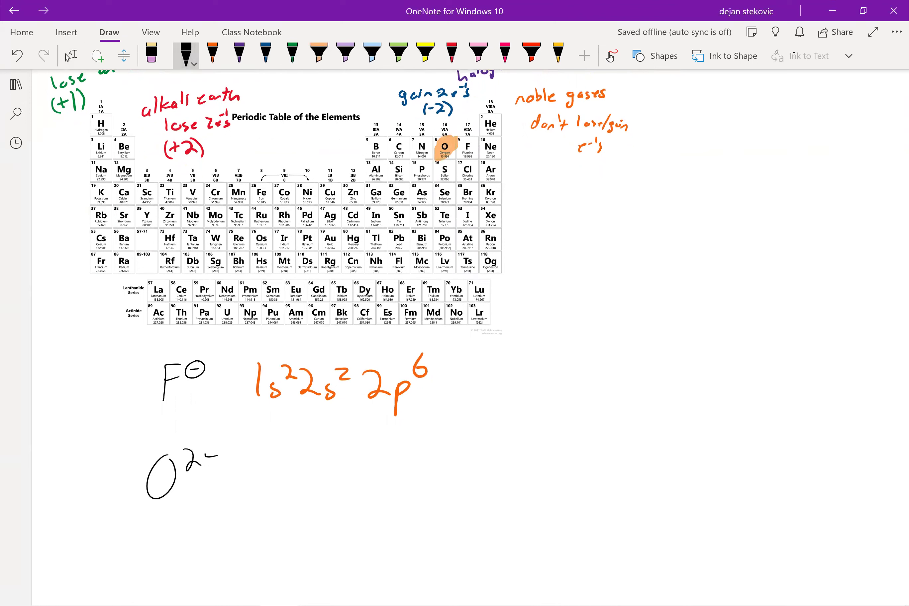
{"action": "left_click", "coordinate": [212, 54]}
{"action": "left_click_drag", "start_coordinate": [254, 459], "coordinate": [255, 495]}
{"action": "mouse_move", "coordinate": [274, 466]}
{"action": "left_mouse_down"}
{"action": "mouse_move", "coordinate": [274, 493]}
{"action": "mouse_move", "coordinate": [288, 494]}
{"action": "left_mouse_up"}
{"action": "left_click_drag", "start_coordinate": [276, 486], "coordinate": [305, 491]}
{"action": "mouse_move", "coordinate": [306, 467]}
{"action": "left_mouse_down"}
{"action": "mouse_move", "coordinate": [322, 470]}
{"action": "mouse_move", "coordinate": [313, 500]}
{"action": "mouse_move", "coordinate": [364, 500]}
{"action": "left_mouse_up"}
{"action": "mouse_move", "coordinate": [379, 484]}
{"action": "left_mouse_down"}
{"action": "mouse_move", "coordinate": [370, 500]}
{"action": "mouse_move", "coordinate": [397, 480]}
{"action": "mouse_move", "coordinate": [430, 496]}
{"action": "left_mouse_up"}
{"action": "mouse_move", "coordinate": [439, 486]}
{"action": "left_mouse_down"}
{"action": "mouse_move", "coordinate": [441, 502]}
{"action": "mouse_move", "coordinate": [470, 472]}
{"action": "left_mouse_up"}
{"action": "left_click_drag", "start_coordinate": [469, 462], "coordinate": [469, 482]}
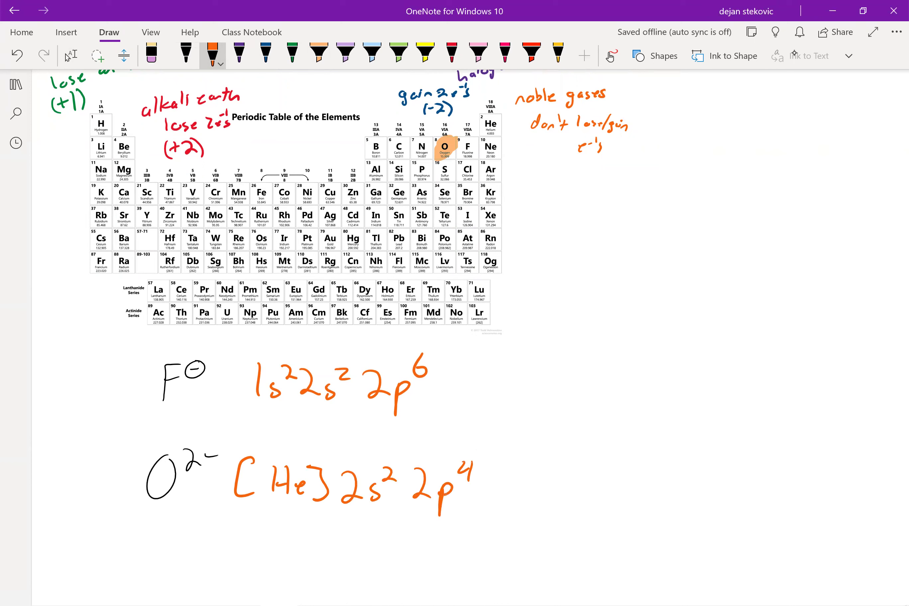
Remove the 2p exponent of the oxide configuration and rewrite it as 6 in orange.
{"action": "mouse_move", "coordinate": [207, 430]}
{"action": "left_mouse_down"}
{"action": "mouse_move", "coordinate": [217, 445]}
{"action": "mouse_move", "coordinate": [221, 430]}
{"action": "left_mouse_up"}
{"action": "key", "text": "ctrl+z"}
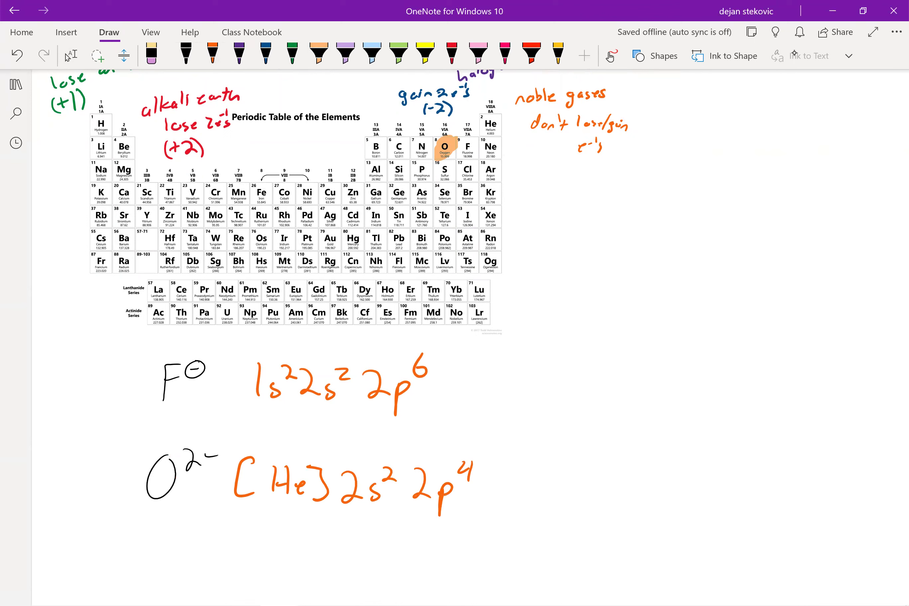
{"action": "key", "text": "ctrl+z"}
{"action": "left_click", "coordinate": [212, 55]}
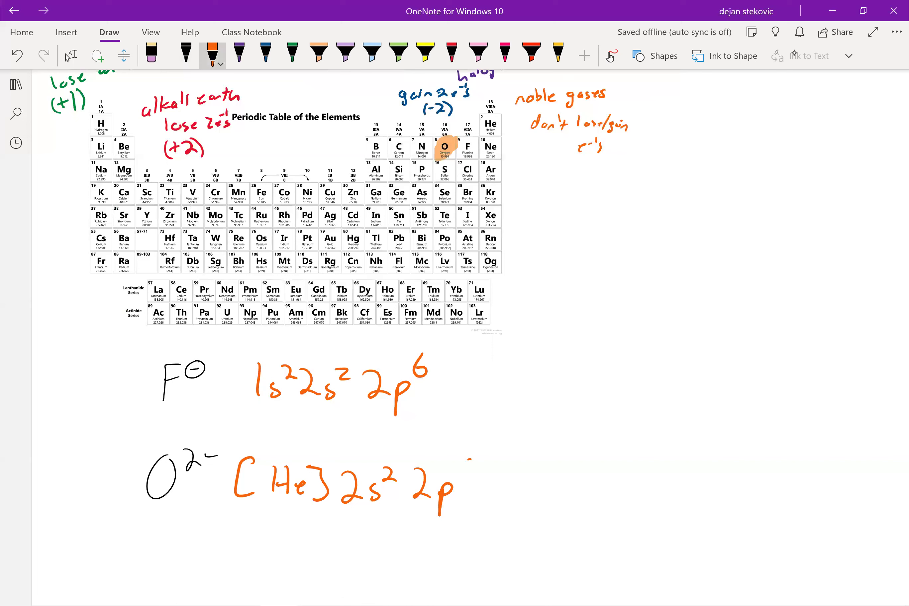
{"action": "left_click_drag", "start_coordinate": [471, 460], "coordinate": [461, 473]}
Write the magnesium ion symbol Mg²⁺ in black below the oxide ion.
{"action": "left_click", "coordinate": [185, 53]}
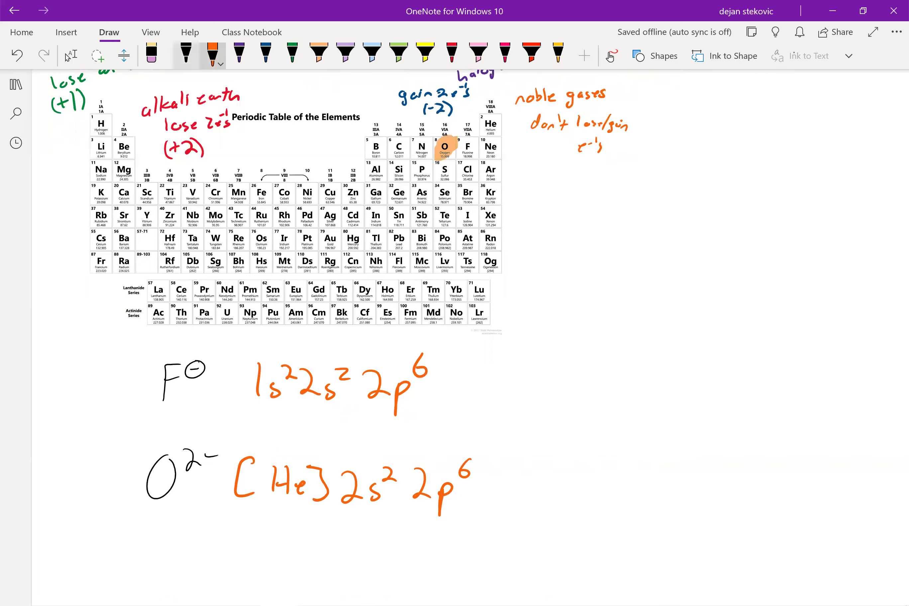
{"action": "scroll", "coordinate": [293, 203], "scroll_direction": "down", "scroll_amount": 1}
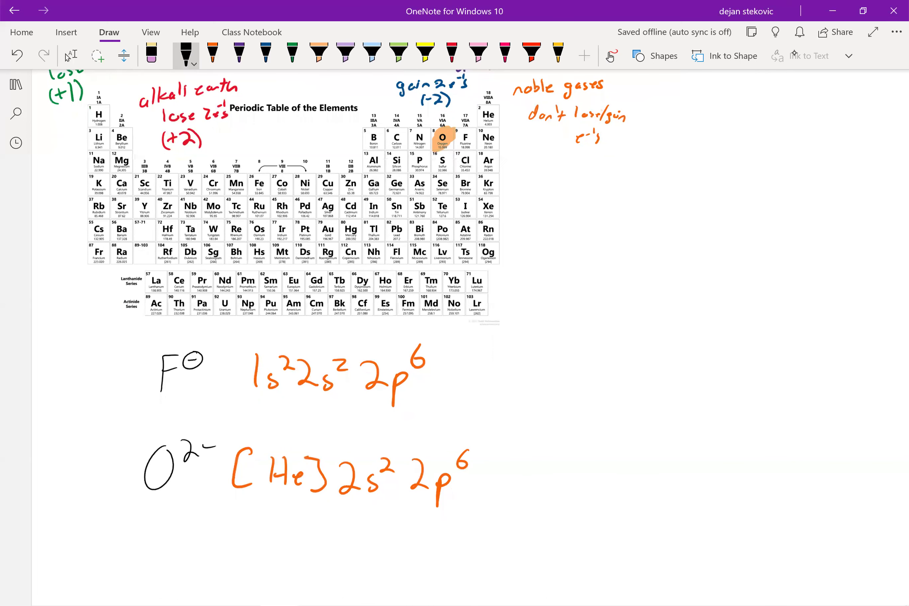
{"action": "scroll", "coordinate": [294, 274], "scroll_direction": "down", "scroll_amount": 2}
{"action": "left_click_drag", "start_coordinate": [114, 469], "coordinate": [134, 466]}
{"action": "mouse_move", "coordinate": [150, 458]}
{"action": "left_mouse_down"}
{"action": "mouse_move", "coordinate": [143, 471]}
{"action": "mouse_move", "coordinate": [174, 447]}
{"action": "left_mouse_up"}
{"action": "left_click_drag", "start_coordinate": [169, 442], "coordinate": [179, 440]}
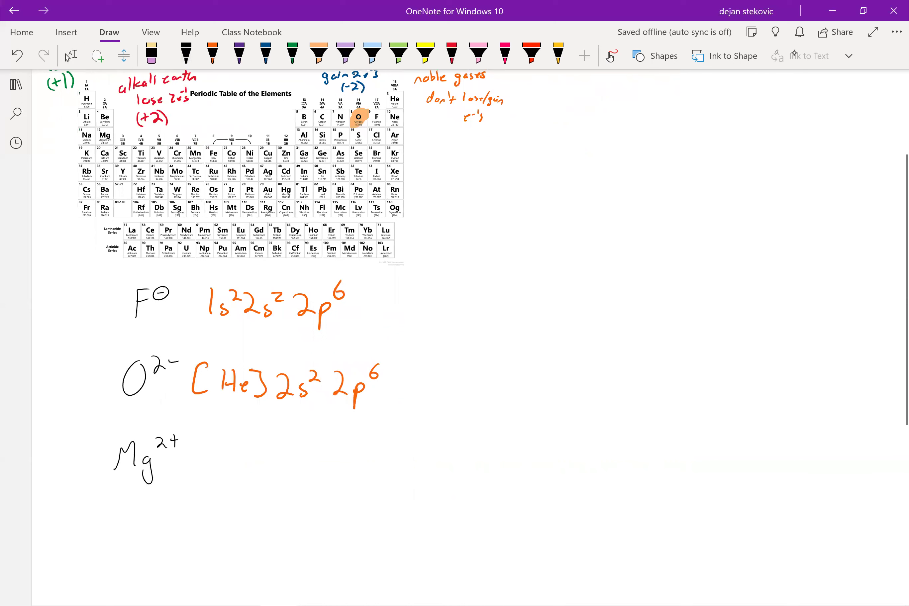
Highlight Mg in orange on the periodic table and write "[Ne] 3s²" in orange ink beside the Mg²⁺ symbol.
{"action": "left_click", "coordinate": [319, 54]}
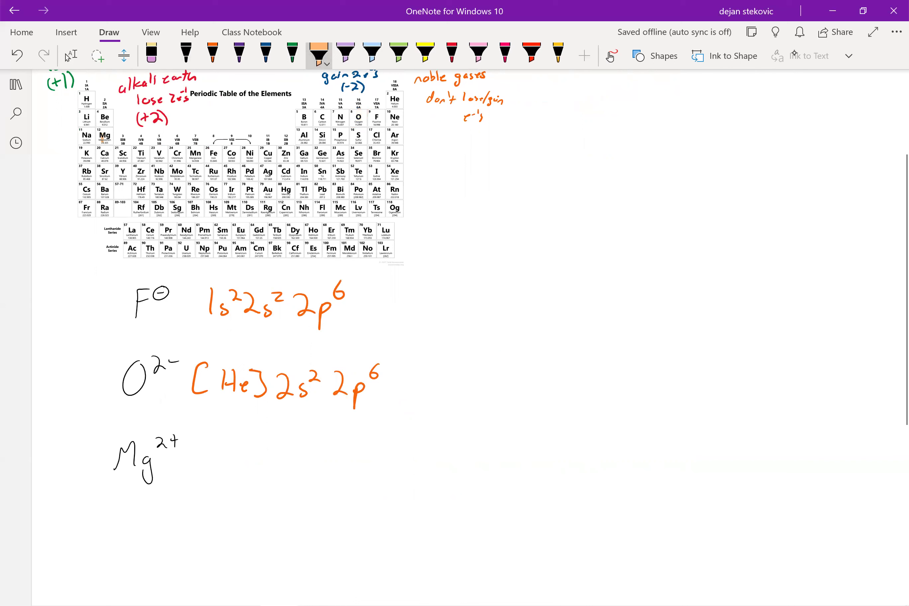
{"action": "mouse_move", "coordinate": [102, 133]}
{"action": "left_mouse_down"}
{"action": "mouse_move", "coordinate": [112, 136]}
{"action": "mouse_move", "coordinate": [98, 135]}
{"action": "left_mouse_up"}
{"action": "left_click", "coordinate": [212, 53]}
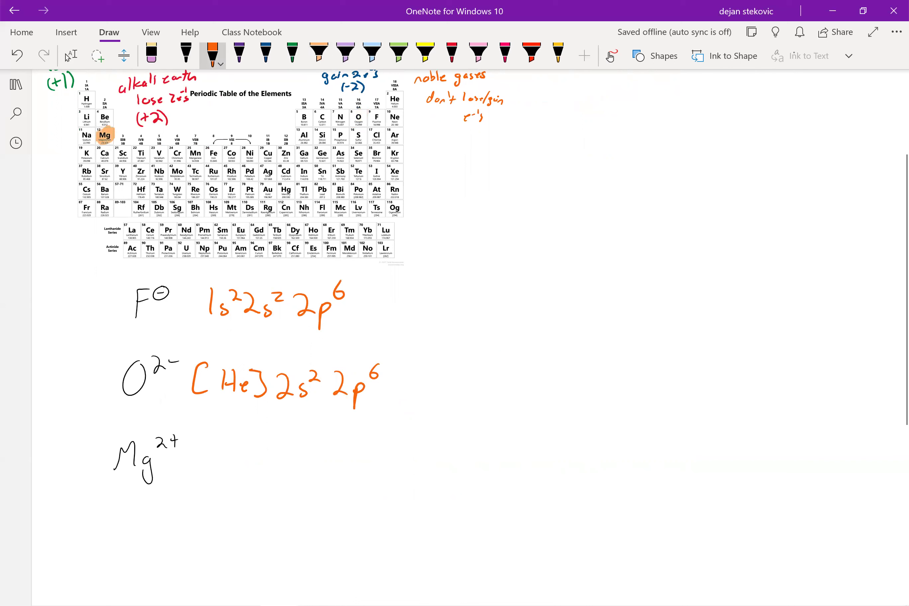
{"action": "mouse_move", "coordinate": [199, 446]}
{"action": "left_mouse_down"}
{"action": "mouse_move", "coordinate": [194, 476]}
{"action": "mouse_move", "coordinate": [235, 450]}
{"action": "mouse_move", "coordinate": [258, 474]}
{"action": "left_mouse_up"}
{"action": "mouse_move", "coordinate": [258, 453]}
{"action": "left_mouse_down"}
{"action": "mouse_move", "coordinate": [275, 452]}
{"action": "mouse_move", "coordinate": [262, 484]}
{"action": "left_mouse_up"}
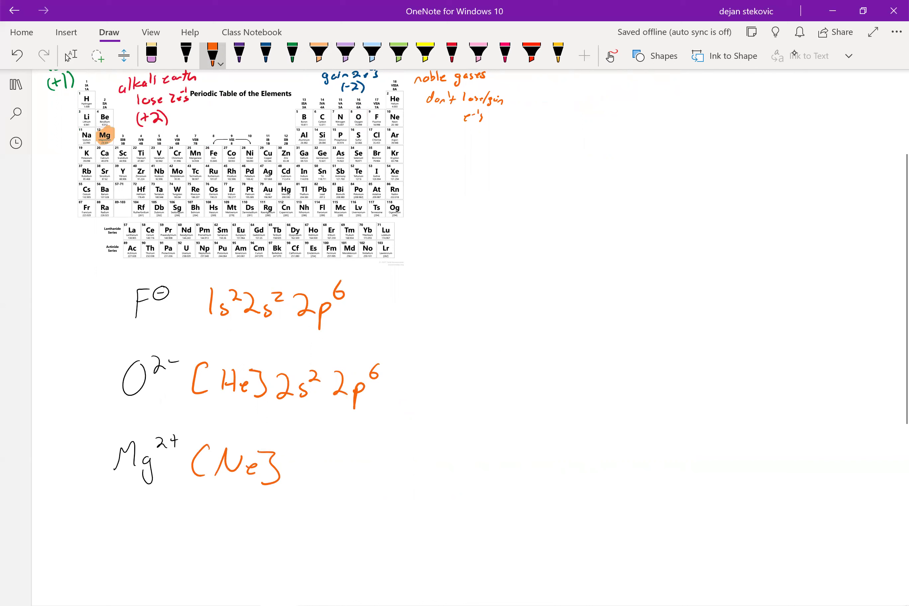
{"action": "mouse_move", "coordinate": [294, 462]}
{"action": "left_mouse_down"}
{"action": "mouse_move", "coordinate": [303, 484]}
{"action": "mouse_move", "coordinate": [324, 484]}
{"action": "left_mouse_up"}
{"action": "mouse_move", "coordinate": [335, 458]}
{"action": "left_mouse_down"}
{"action": "mouse_move", "coordinate": [342, 467]}
{"action": "mouse_move", "coordinate": [357, 465]}
{"action": "left_mouse_up"}
Circle the 2+ charge of the magnesium ion in orange and undo the circle.
{"action": "mouse_move", "coordinate": [191, 428]}
{"action": "left_mouse_down"}
{"action": "mouse_move", "coordinate": [186, 418]}
{"action": "mouse_move", "coordinate": [145, 463]}
{"action": "left_mouse_up"}
{"action": "key", "text": "Escape"}
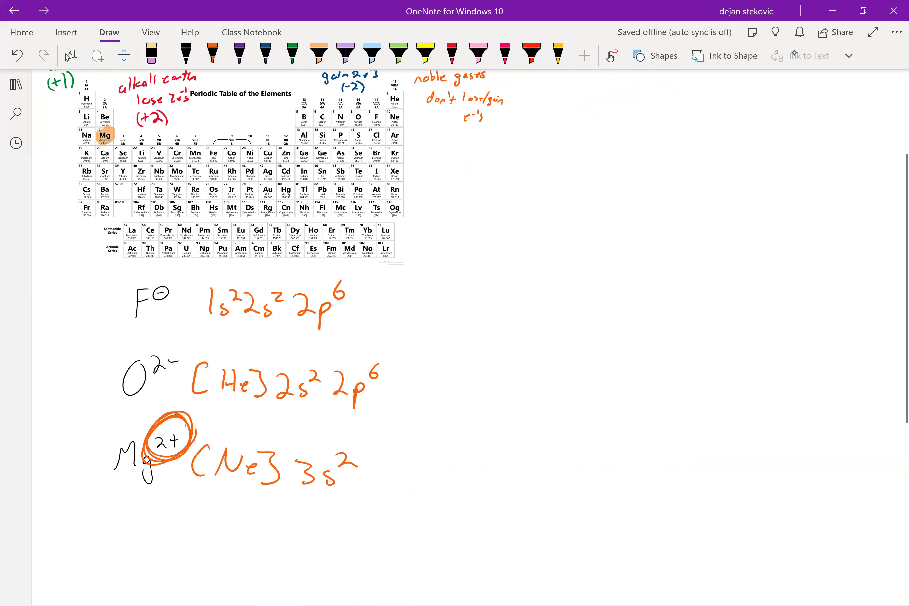
{"action": "key", "text": "ctrl+z"}
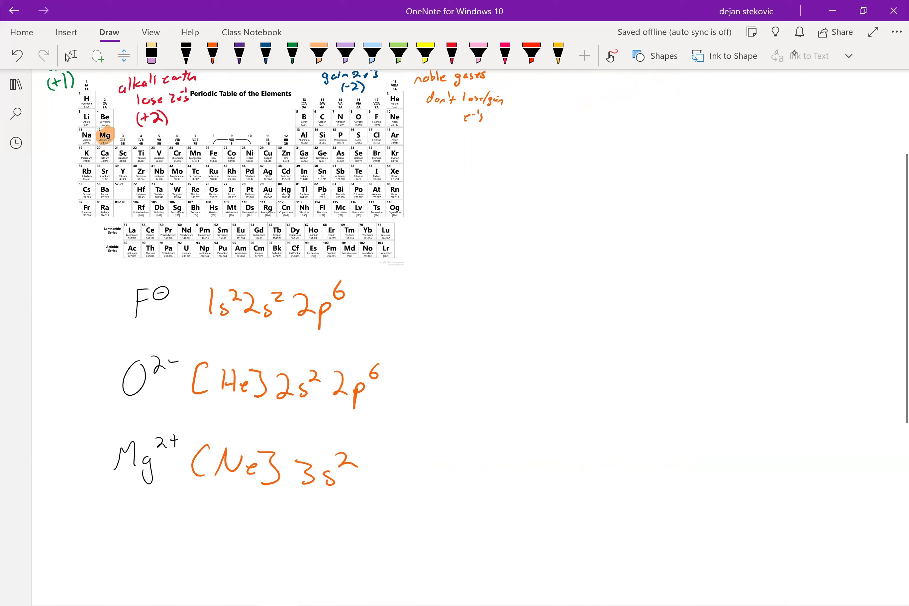
Erase the "[Ne] 3s²" configuration and write "[He] 2s² 2p⁶" in orange beside the magnesium ion.
{"action": "mouse_move", "coordinate": [295, 500]}
{"action": "left_mouse_down"}
{"action": "mouse_move", "coordinate": [353, 455]}
{"action": "mouse_move", "coordinate": [293, 495]}
{"action": "left_mouse_up"}
{"action": "left_click_drag", "start_coordinate": [299, 445], "coordinate": [345, 497]}
{"action": "key", "text": "ctrl+z"}
{"action": "mouse_move", "coordinate": [224, 461]}
{"action": "left_mouse_down"}
{"action": "mouse_move", "coordinate": [266, 469]}
{"action": "mouse_move", "coordinate": [198, 463]}
{"action": "mouse_move", "coordinate": [240, 479]}
{"action": "left_mouse_up"}
{"action": "mouse_move", "coordinate": [250, 455]}
{"action": "left_mouse_down"}
{"action": "mouse_move", "coordinate": [251, 480]}
{"action": "mouse_move", "coordinate": [252, 471]}
{"action": "left_mouse_up"}
{"action": "mouse_move", "coordinate": [261, 473]}
{"action": "left_mouse_down"}
{"action": "mouse_move", "coordinate": [277, 482]}
{"action": "mouse_move", "coordinate": [316, 475]}
{"action": "left_mouse_up"}
{"action": "mouse_move", "coordinate": [336, 467]}
{"action": "left_mouse_down"}
{"action": "mouse_move", "coordinate": [326, 476]}
{"action": "mouse_move", "coordinate": [348, 461]}
{"action": "mouse_move", "coordinate": [377, 473]}
{"action": "mouse_move", "coordinate": [383, 488]}
{"action": "left_mouse_up"}
{"action": "left_click_drag", "start_coordinate": [383, 471], "coordinate": [388, 474]}
{"action": "left_click_drag", "start_coordinate": [411, 436], "coordinate": [404, 448]}
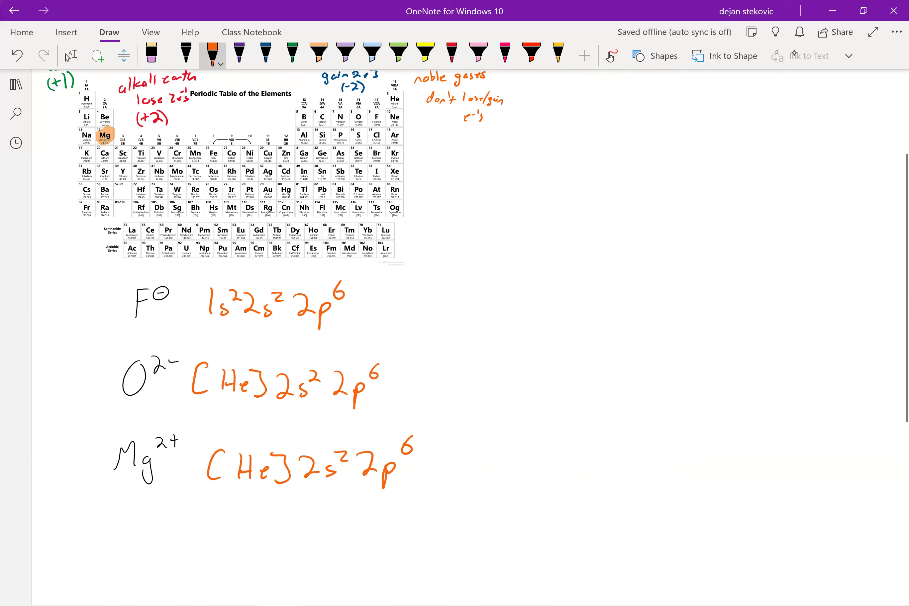
Write the bromide ion symbol, Br with a circled minus sign, in black below the magnesium ion.
{"action": "scroll", "coordinate": [273, 280], "scroll_direction": "down", "scroll_amount": 1}
{"action": "scroll", "coordinate": [274, 280], "scroll_direction": "down", "scroll_amount": 3}
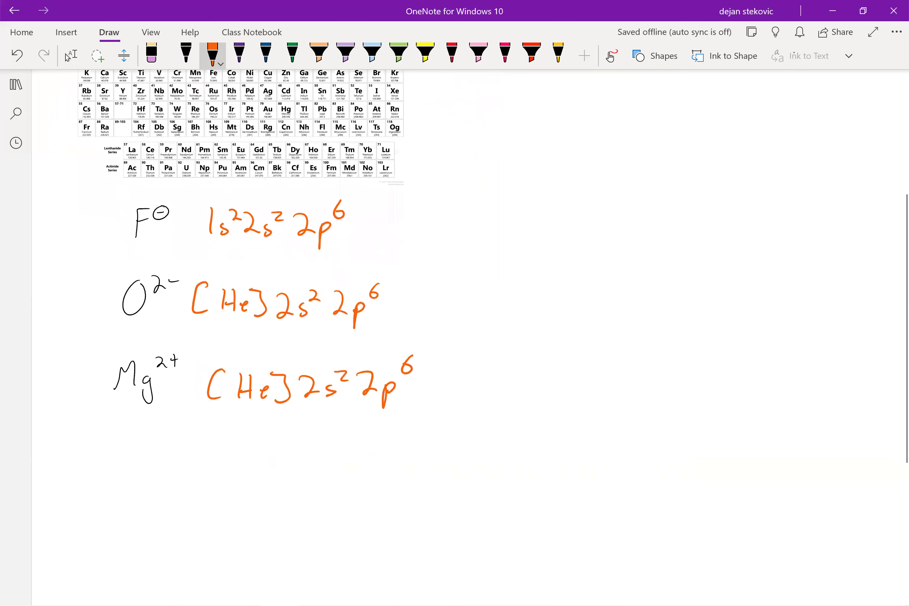
{"action": "left_click", "coordinate": [186, 55]}
{"action": "left_click_drag", "start_coordinate": [115, 448], "coordinate": [117, 485]}
{"action": "mouse_move", "coordinate": [115, 448]}
{"action": "left_mouse_down"}
{"action": "mouse_move", "coordinate": [119, 483]}
{"action": "mouse_move", "coordinate": [149, 472]}
{"action": "mouse_move", "coordinate": [168, 452]}
{"action": "left_mouse_up"}
{"action": "left_click_drag", "start_coordinate": [160, 443], "coordinate": [159, 443]}
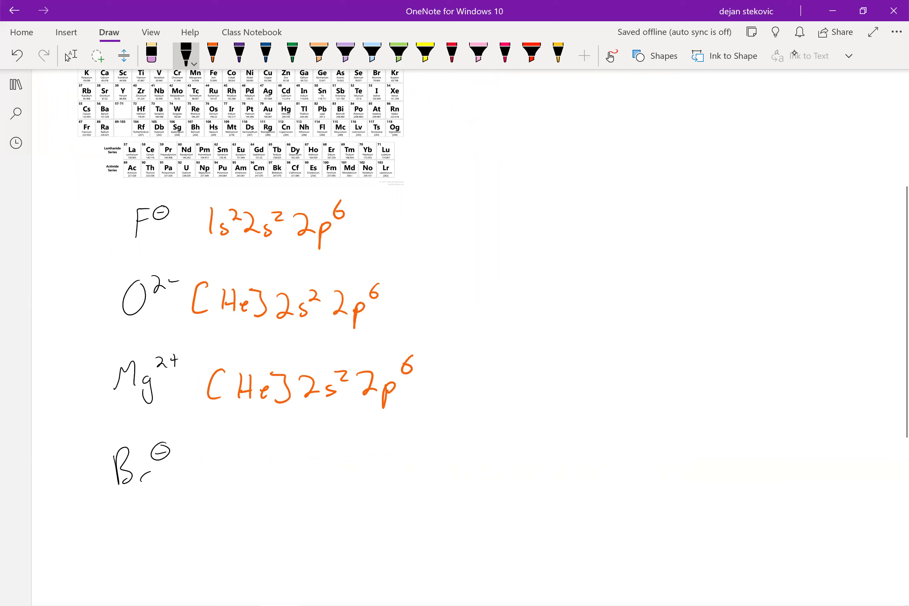
Highlight bromine in orange on the periodic table and write "[Ar] 4s²" in orange ink beside the bromide ion.
{"action": "left_click", "coordinate": [212, 55]}
{"action": "scroll", "coordinate": [273, 279], "scroll_direction": "up", "scroll_amount": 3}
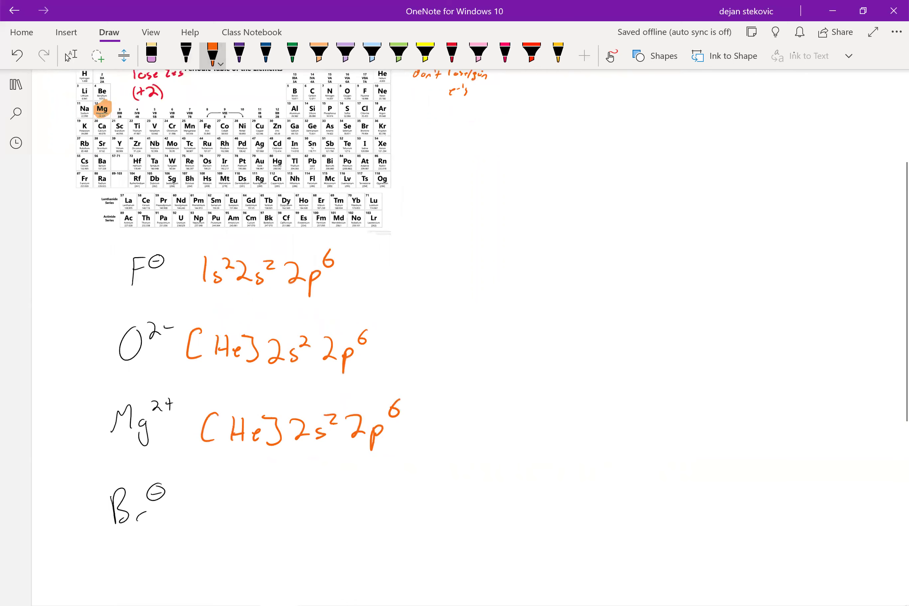
{"action": "scroll", "coordinate": [273, 280], "scroll_direction": "up", "scroll_amount": 2}
{"action": "left_click", "coordinate": [319, 54]}
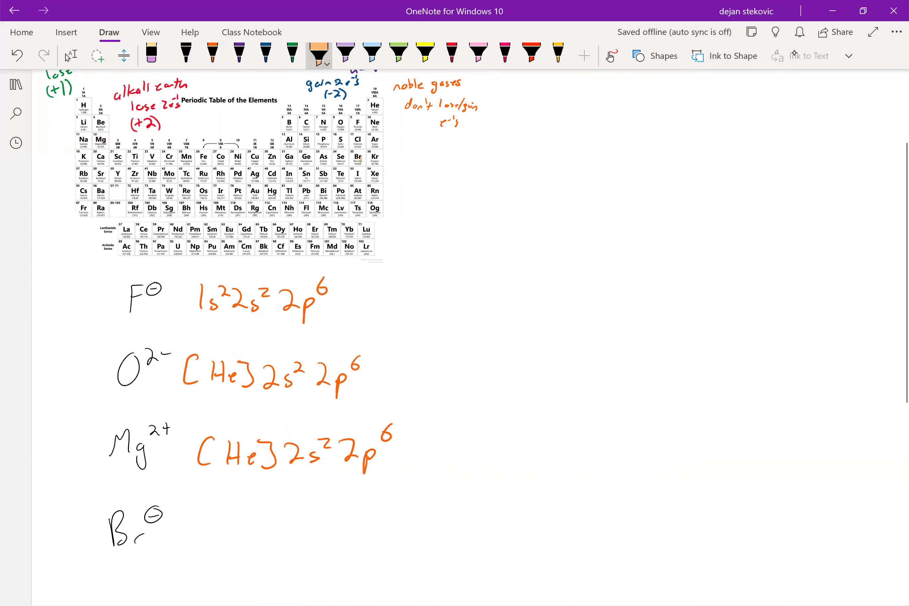
{"action": "left_click", "coordinate": [212, 55]}
{"action": "mouse_move", "coordinate": [208, 515]}
{"action": "left_mouse_down"}
{"action": "mouse_move", "coordinate": [208, 542]}
{"action": "mouse_move", "coordinate": [236, 539]}
{"action": "left_mouse_up"}
{"action": "mouse_move", "coordinate": [246, 545]}
{"action": "left_mouse_down"}
{"action": "mouse_move", "coordinate": [256, 536]}
{"action": "mouse_move", "coordinate": [261, 551]}
{"action": "left_mouse_up"}
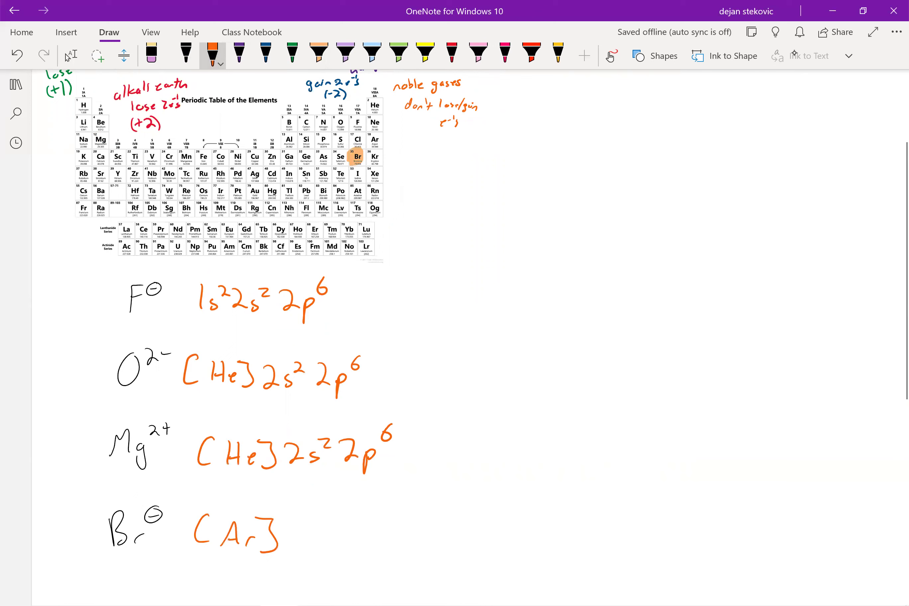
{"action": "mouse_move", "coordinate": [297, 519]}
{"action": "left_mouse_down"}
{"action": "mouse_move", "coordinate": [291, 532]}
{"action": "mouse_move", "coordinate": [307, 535]}
{"action": "left_mouse_up"}
{"action": "mouse_move", "coordinate": [305, 520]}
{"action": "left_mouse_down"}
{"action": "mouse_move", "coordinate": [307, 549]}
{"action": "mouse_move", "coordinate": [344, 529]}
{"action": "left_mouse_up"}
Temporarily circle the transition metals starting at Sc in orange and add "3d¹⁰" to the bromide configuration.
{"action": "mouse_move", "coordinate": [152, 145]}
{"action": "left_mouse_down"}
{"action": "mouse_move", "coordinate": [223, 164]}
{"action": "mouse_move", "coordinate": [146, 144]}
{"action": "left_mouse_up"}
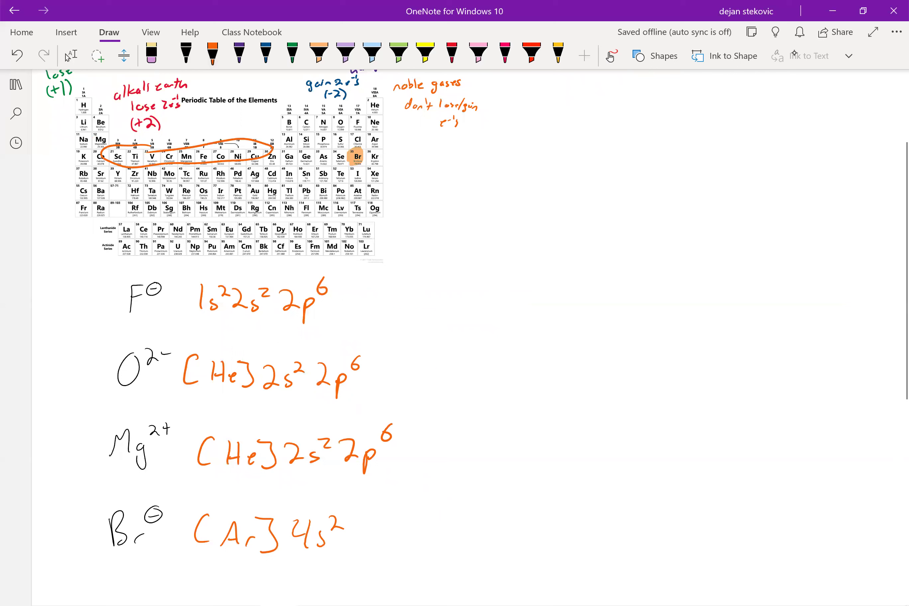
{"action": "key", "text": "ctrl+z"}
{"action": "left_click", "coordinate": [212, 55]}
{"action": "mouse_move", "coordinate": [355, 526]}
{"action": "left_mouse_down"}
{"action": "mouse_move", "coordinate": [357, 548]}
{"action": "mouse_move", "coordinate": [390, 523]}
{"action": "mouse_move", "coordinate": [401, 531]}
{"action": "left_mouse_up"}
{"action": "mouse_move", "coordinate": [412, 516]}
{"action": "left_mouse_down"}
{"action": "mouse_move", "coordinate": [406, 528]}
{"action": "mouse_move", "coordinate": [415, 515]}
{"action": "left_mouse_up"}
Circle Ga through Br in orange on the periodic table and complete the bromide configuration with "4p⁶".
{"action": "mouse_move", "coordinate": [364, 146]}
{"action": "left_mouse_down"}
{"action": "mouse_move", "coordinate": [304, 142]}
{"action": "mouse_move", "coordinate": [368, 153]}
{"action": "left_mouse_up"}
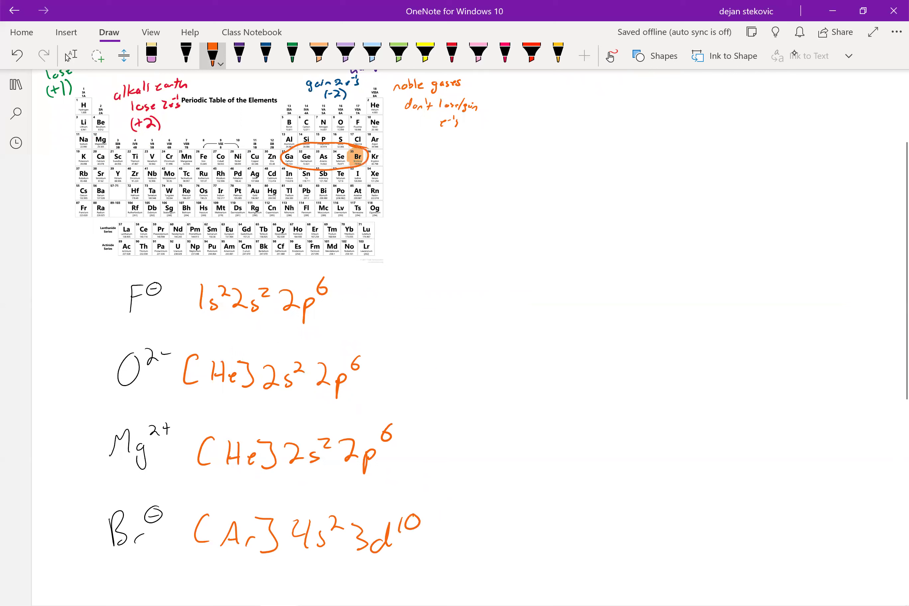
{"action": "mouse_move", "coordinate": [437, 526]}
{"action": "left_mouse_down"}
{"action": "mouse_move", "coordinate": [438, 547]}
{"action": "mouse_move", "coordinate": [449, 534]}
{"action": "mouse_move", "coordinate": [455, 547]}
{"action": "left_mouse_up"}
{"action": "mouse_move", "coordinate": [468, 539]}
{"action": "left_mouse_down"}
{"action": "mouse_move", "coordinate": [467, 566]}
{"action": "mouse_move", "coordinate": [479, 547]}
{"action": "left_mouse_up"}
{"action": "left_click_drag", "start_coordinate": [489, 514], "coordinate": [489, 531]}
{"action": "left_click_drag", "start_coordinate": [494, 514], "coordinate": [506, 511]}
{"action": "mouse_move", "coordinate": [172, 496]}
{"action": "left_mouse_down"}
{"action": "mouse_move", "coordinate": [137, 531]}
{"action": "mouse_move", "coordinate": [170, 515]}
{"action": "left_mouse_up"}
{"action": "left_click_drag", "start_coordinate": [506, 511], "coordinate": [494, 528]}
{"action": "left_click", "coordinate": [212, 55]}
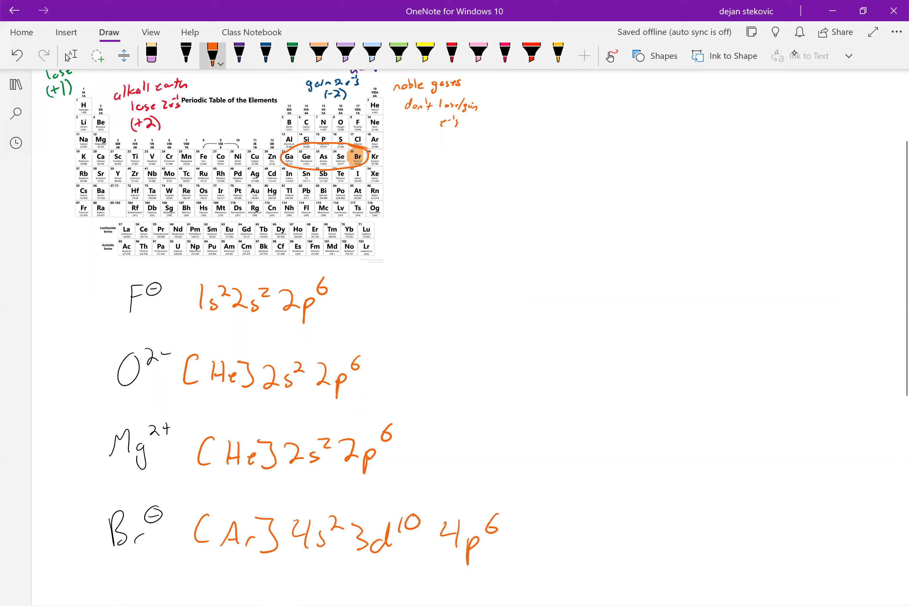
Highlight the valence electrons 2s² 2p⁶ in purple in the fluoride and oxide ion configurations.
{"action": "left_click", "coordinate": [345, 55]}
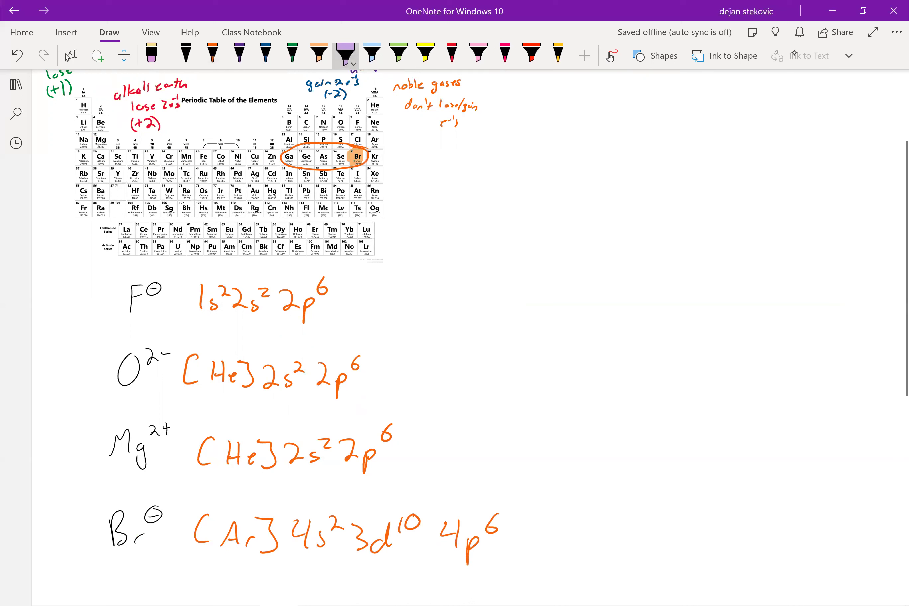
{"action": "mouse_move", "coordinate": [231, 309]}
{"action": "left_mouse_down"}
{"action": "mouse_move", "coordinate": [318, 276]}
{"action": "mouse_move", "coordinate": [328, 292]}
{"action": "left_mouse_up"}
{"action": "left_click_drag", "start_coordinate": [264, 318], "coordinate": [327, 296]}
{"action": "left_click_drag", "start_coordinate": [269, 377], "coordinate": [365, 346]}
{"action": "left_click_drag", "start_coordinate": [268, 385], "coordinate": [370, 363]}
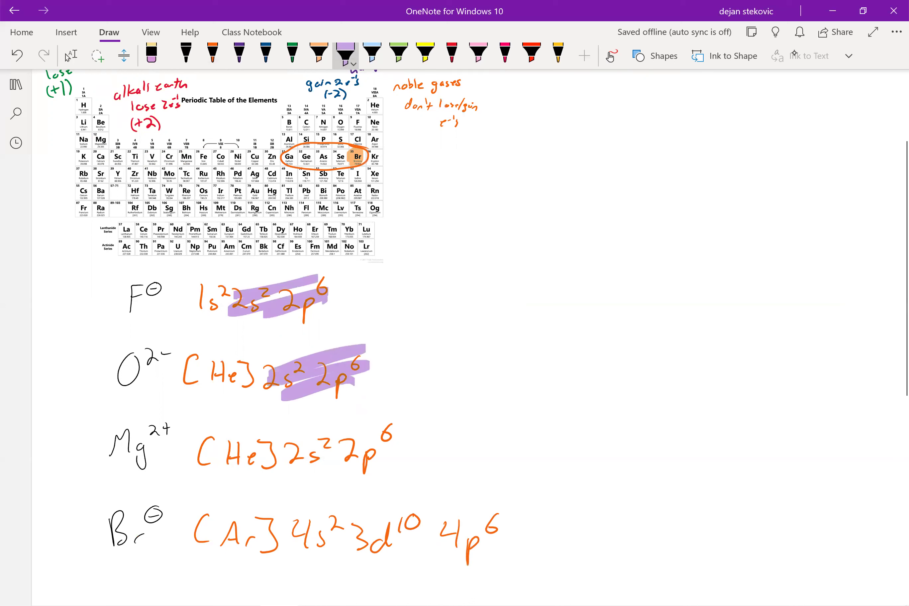
Highlight 2s² 2p⁶ in the magnesium ion configuration and 4s² and 4p⁶ in the bromide configuration in purple.
{"action": "left_click_drag", "start_coordinate": [275, 453], "coordinate": [387, 422]}
{"action": "mouse_move", "coordinate": [291, 461]}
{"action": "left_mouse_down"}
{"action": "mouse_move", "coordinate": [397, 436]}
{"action": "mouse_move", "coordinate": [377, 447]}
{"action": "left_mouse_up"}
{"action": "left_click_drag", "start_coordinate": [281, 542], "coordinate": [347, 511]}
{"action": "left_click_drag", "start_coordinate": [293, 555], "coordinate": [340, 524]}
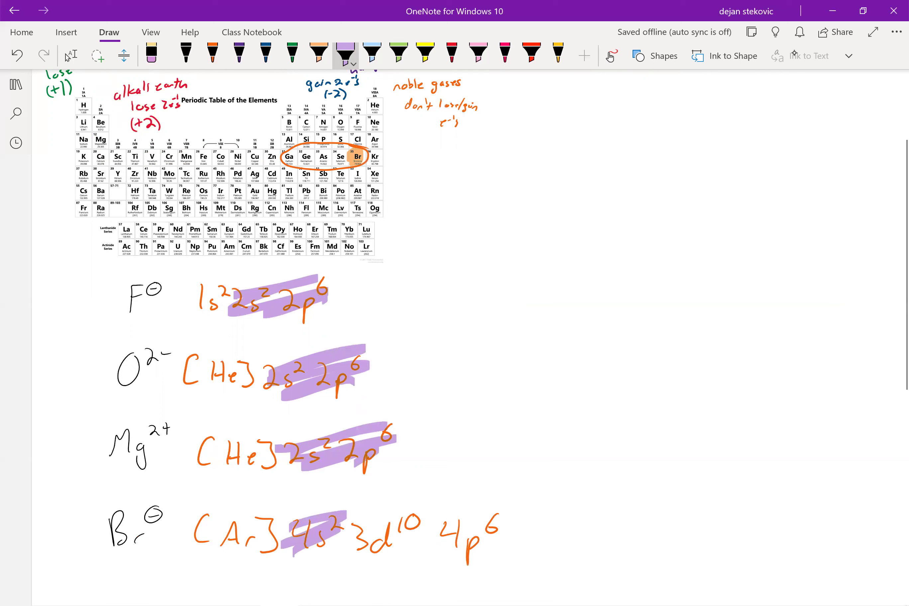
{"action": "mouse_move", "coordinate": [444, 536]}
{"action": "left_mouse_down"}
{"action": "mouse_move", "coordinate": [510, 511]}
{"action": "mouse_move", "coordinate": [502, 524]}
{"action": "left_mouse_up"}
{"action": "left_click_drag", "start_coordinate": [442, 560], "coordinate": [494, 535]}
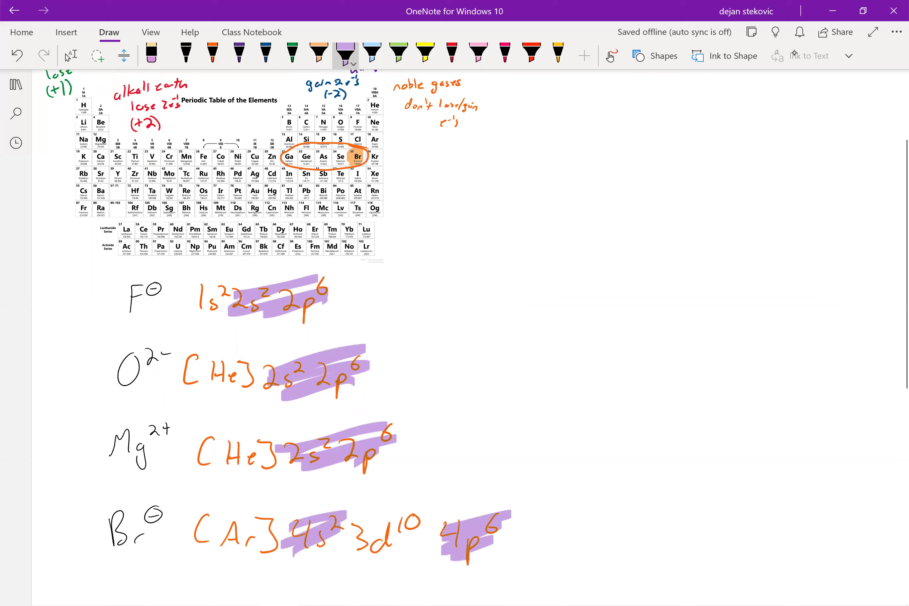
Write "filled valence shell!" in purple ink in the blank area beside the fluoride configuration.
{"action": "left_click", "coordinate": [239, 55]}
{"action": "left_click_drag", "start_coordinate": [463, 302], "coordinate": [460, 337]}
{"action": "left_click_drag", "start_coordinate": [452, 325], "coordinate": [476, 329]}
{"action": "mouse_move", "coordinate": [481, 302]}
{"action": "left_mouse_down"}
{"action": "mouse_move", "coordinate": [484, 330]}
{"action": "mouse_move", "coordinate": [493, 330]}
{"action": "left_mouse_up"}
{"action": "left_click_drag", "start_coordinate": [501, 319], "coordinate": [508, 325]}
{"action": "mouse_move", "coordinate": [520, 312]}
{"action": "left_mouse_down"}
{"action": "mouse_move", "coordinate": [521, 328]}
{"action": "mouse_move", "coordinate": [570, 304]}
{"action": "mouse_move", "coordinate": [589, 316]}
{"action": "left_mouse_up"}
{"action": "left_click_drag", "start_coordinate": [593, 314], "coordinate": [609, 321]}
{"action": "mouse_move", "coordinate": [627, 308]}
{"action": "left_mouse_down"}
{"action": "mouse_move", "coordinate": [624, 320]}
{"action": "mouse_move", "coordinate": [661, 322]}
{"action": "left_mouse_up"}
{"action": "mouse_move", "coordinate": [679, 297]}
{"action": "left_mouse_down"}
{"action": "mouse_move", "coordinate": [677, 323]}
{"action": "mouse_move", "coordinate": [688, 323]}
{"action": "left_mouse_up"}
{"action": "left_click_drag", "start_coordinate": [689, 318], "coordinate": [707, 321]}
{"action": "left_click_drag", "start_coordinate": [721, 288], "coordinate": [717, 319]}
{"action": "left_click_drag", "start_coordinate": [731, 282], "coordinate": [727, 313]}
{"action": "left_click", "coordinate": [727, 319]}
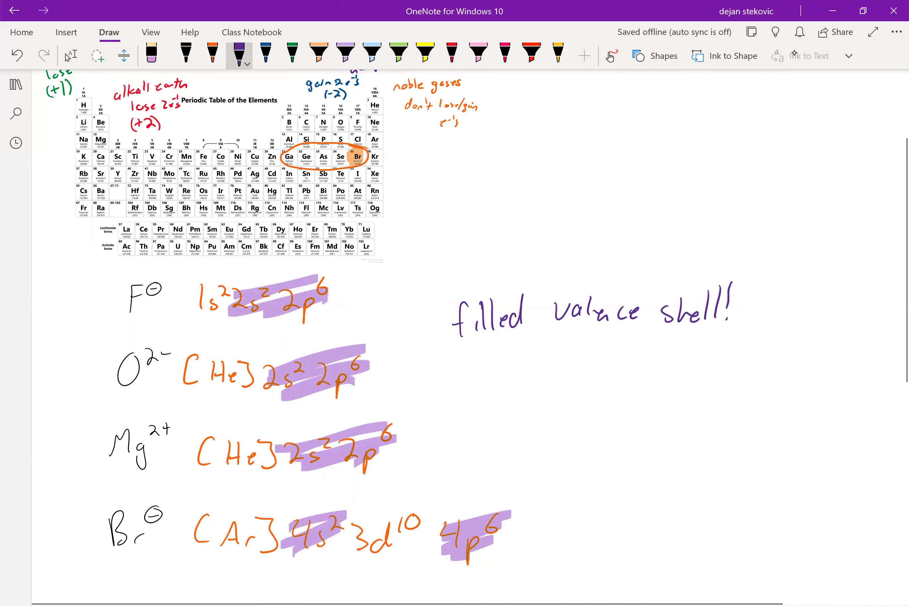
Circle H, He, the rest of groups 1–2 and the main-group block of groups 13–18 with green highlighter on the periodic table.
{"action": "scroll", "coordinate": [453, 337], "scroll_direction": "up", "scroll_amount": 2}
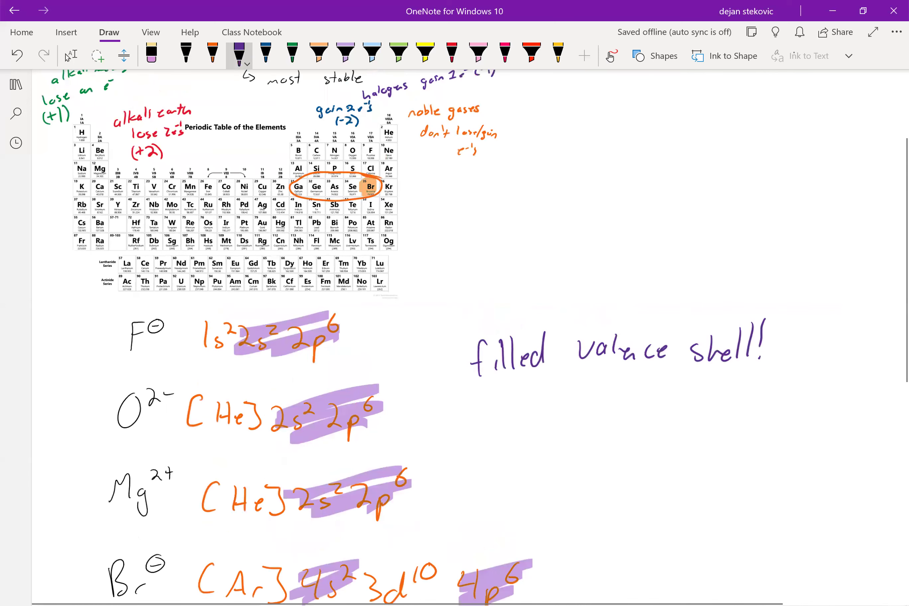
{"action": "scroll", "coordinate": [454, 336], "scroll_direction": "up", "scroll_amount": 3}
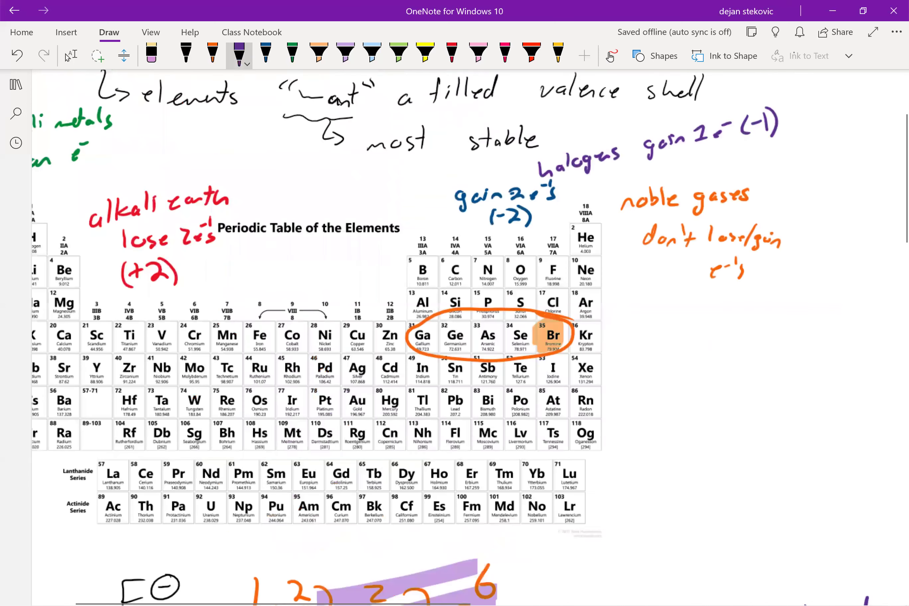
{"action": "left_click", "coordinate": [425, 55]}
{"action": "scroll", "coordinate": [469, 325], "scroll_direction": "left", "scroll_amount": 1}
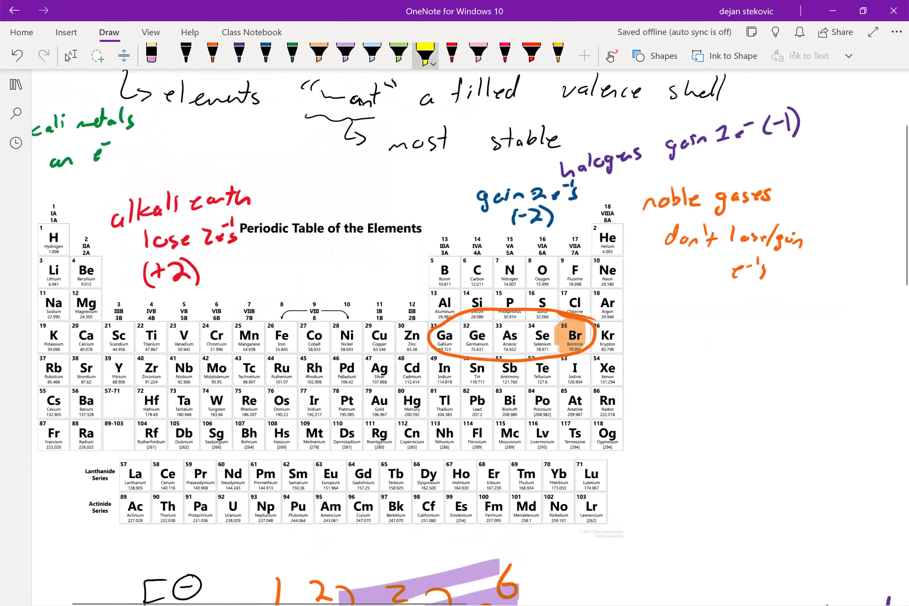
{"action": "left_click", "coordinate": [399, 55]}
{"action": "scroll", "coordinate": [469, 336], "scroll_direction": "left", "scroll_amount": 1}
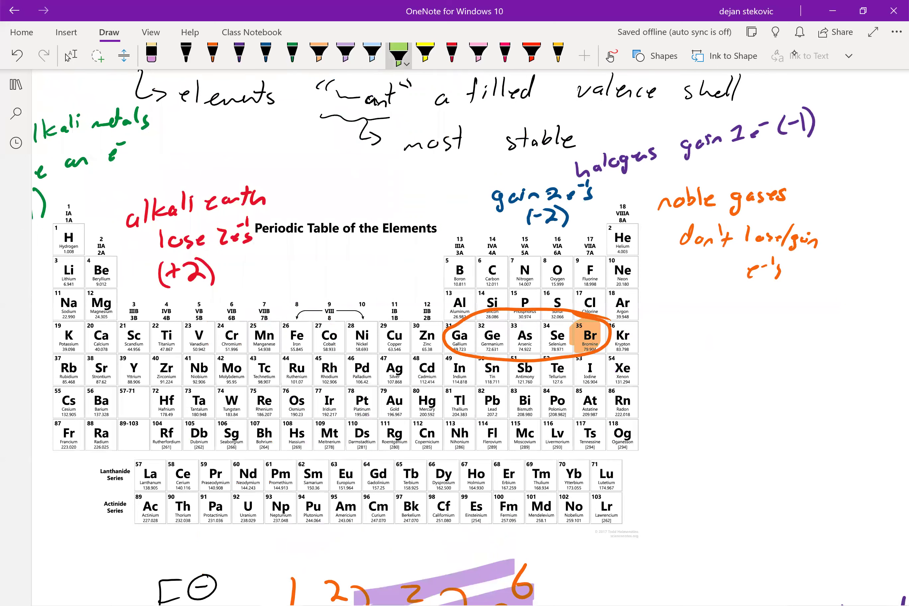
{"action": "left_click_drag", "start_coordinate": [82, 227], "coordinate": [94, 221]}
{"action": "left_click_drag", "start_coordinate": [633, 213], "coordinate": [641, 219]}
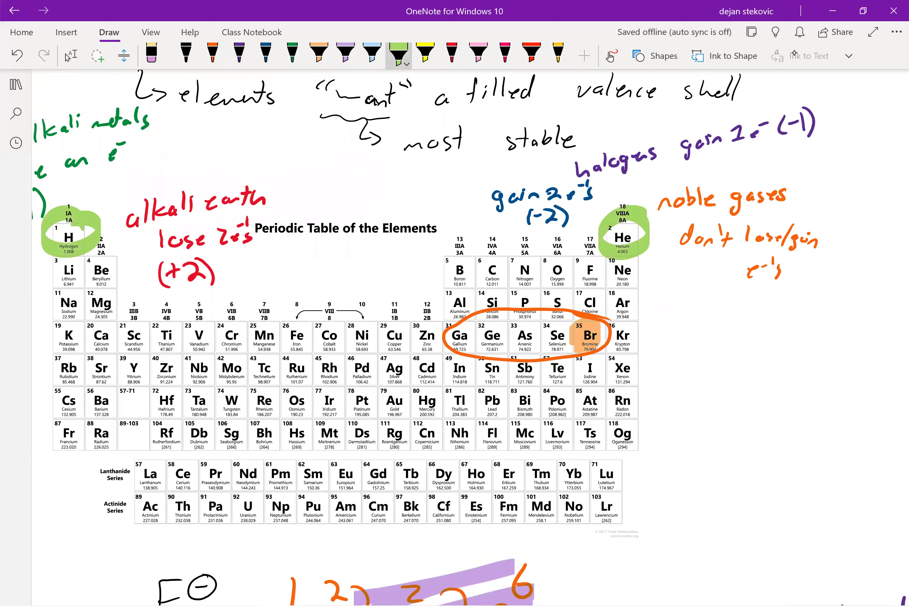
{"action": "scroll", "coordinate": [469, 336], "scroll_direction": "down", "scroll_amount": 1}
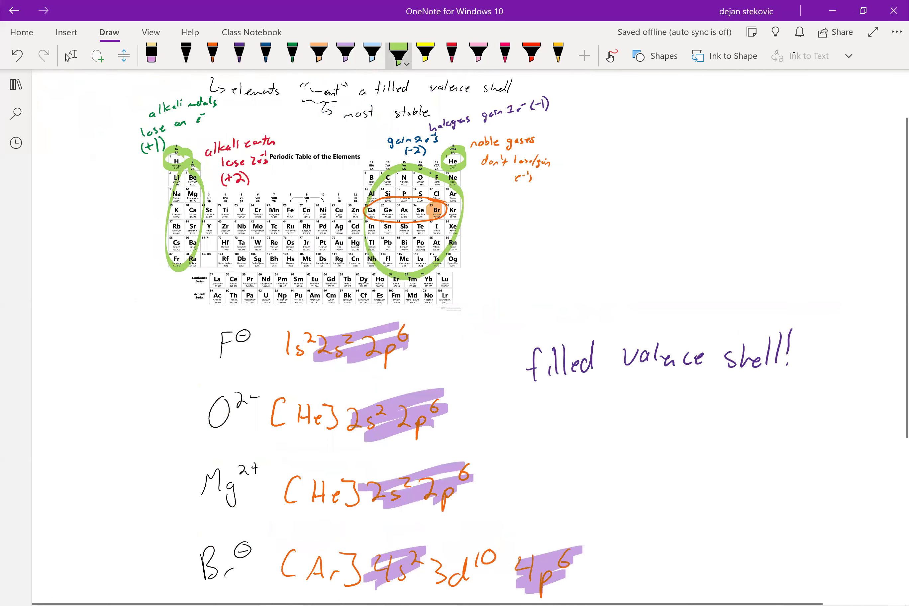
{"action": "scroll", "coordinate": [470, 336], "scroll_direction": "right", "scroll_amount": 2}
{"action": "scroll", "coordinate": [469, 337], "scroll_direction": "down", "scroll_amount": 1}
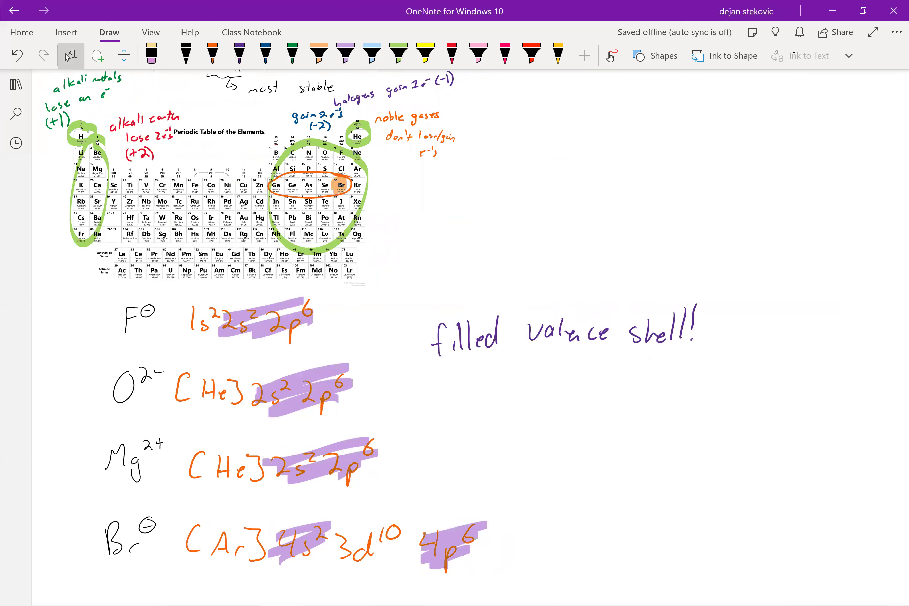
{"action": "scroll", "coordinate": [469, 336], "scroll_direction": "down", "scroll_amount": 3}
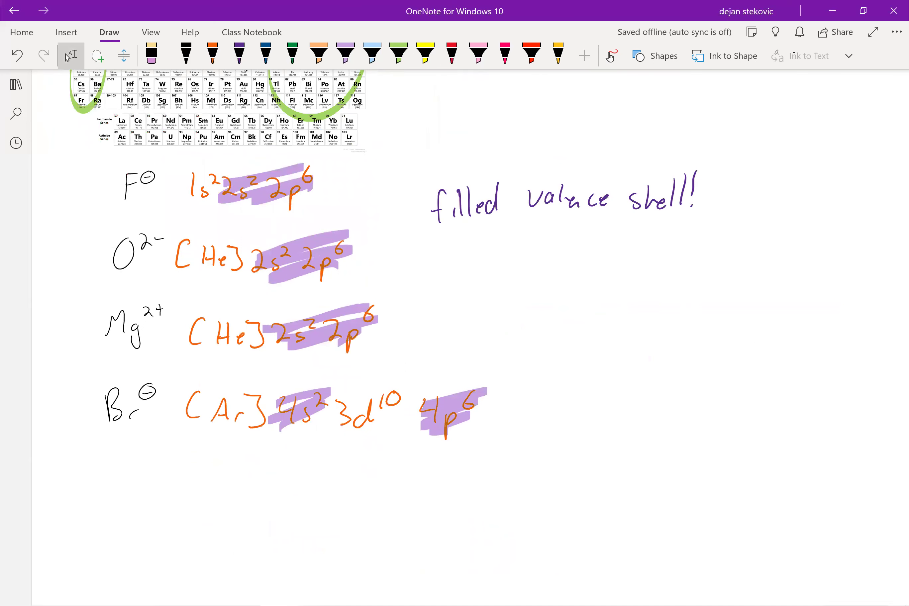